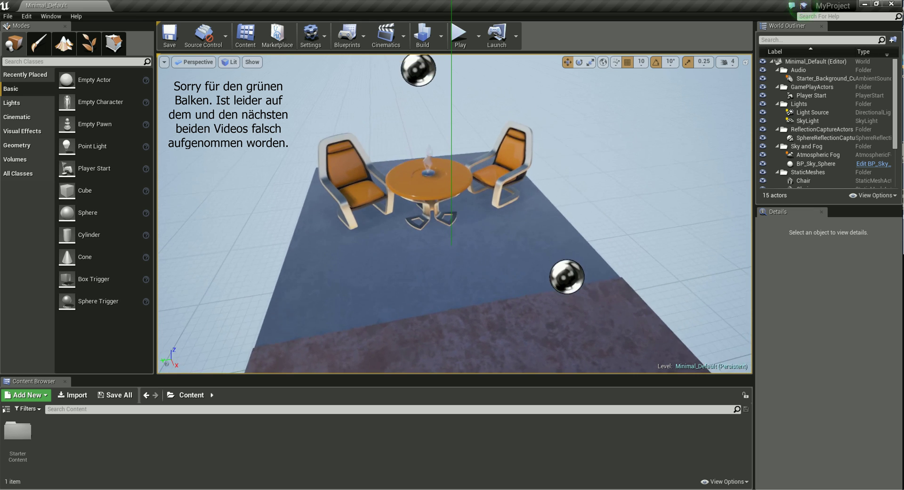
- Place a Cone from the Basic list beside the table at -100, 110, 30 and frame it
{"action": "mouse_move", "coordinate": [508, 368]}
{"action": "left_mouse_down"}
{"action": "mouse_move", "coordinate": [509, 349]}
{"action": "mouse_move", "coordinate": [509, 373]}
{"action": "left_mouse_up"}
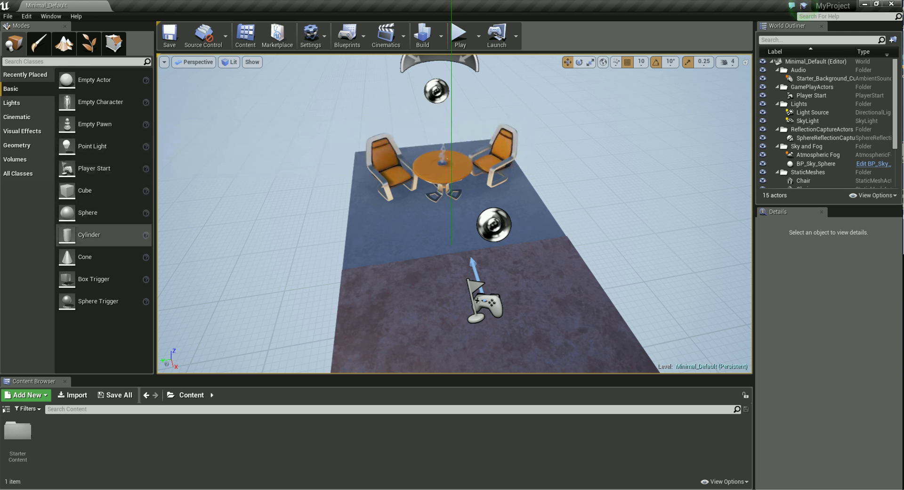
{"action": "left_click", "coordinate": [94, 257]}
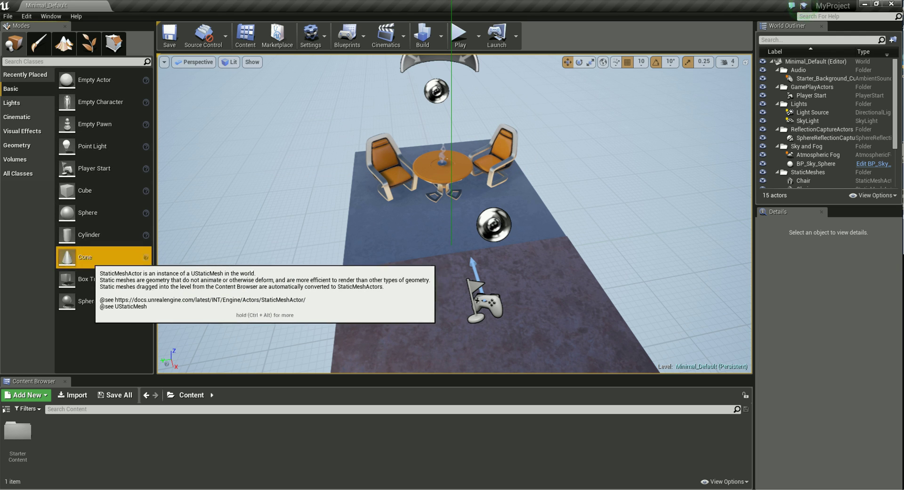
{"action": "mouse_move", "coordinate": [85, 257]}
{"action": "left_mouse_down"}
{"action": "mouse_move", "coordinate": [288, 255]}
{"action": "mouse_move", "coordinate": [394, 222]}
{"action": "left_mouse_up"}
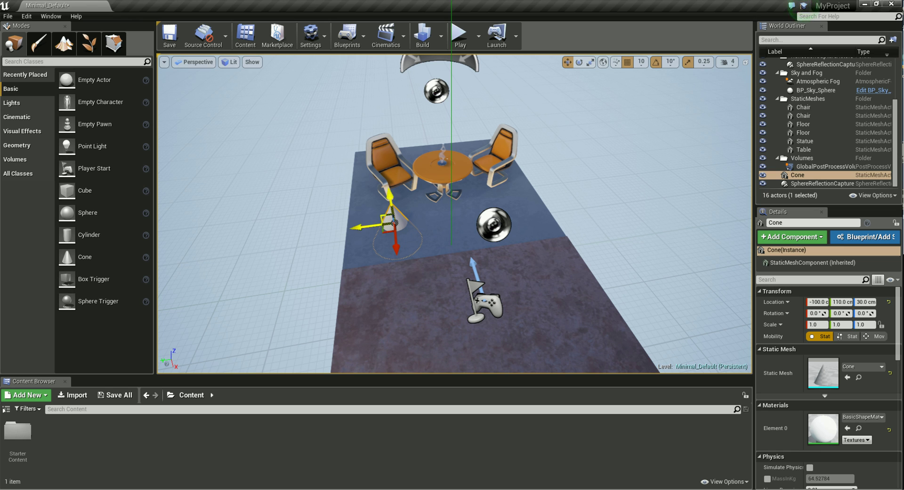
{"action": "mouse_move", "coordinate": [394, 221]}
{"action": "right_mouse_down"}
{"action": "mouse_move", "coordinate": [330, 226]}
{"action": "mouse_move", "coordinate": [386, 221]}
{"action": "mouse_move", "coordinate": [396, 245]}
{"action": "mouse_move", "coordinate": [400, 226]}
{"action": "right_mouse_up"}
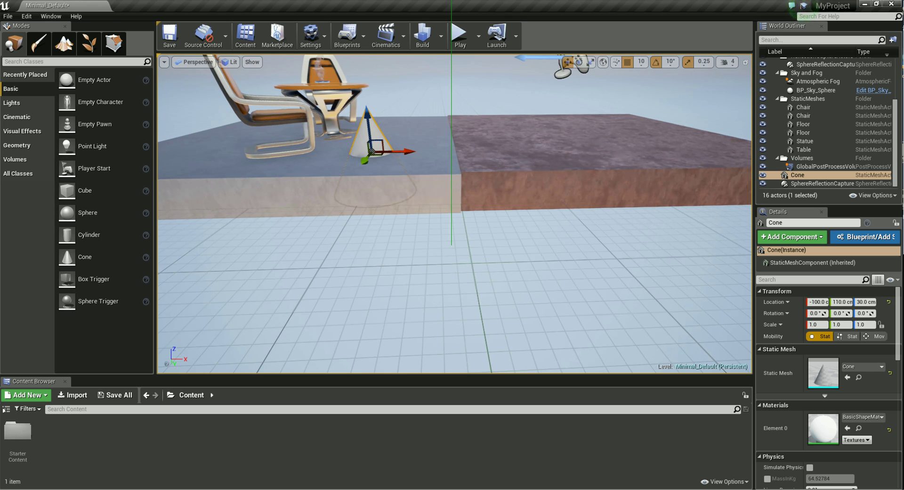
{"action": "right_click_drag", "start_coordinate": [400, 226], "coordinate": [405, 235]}
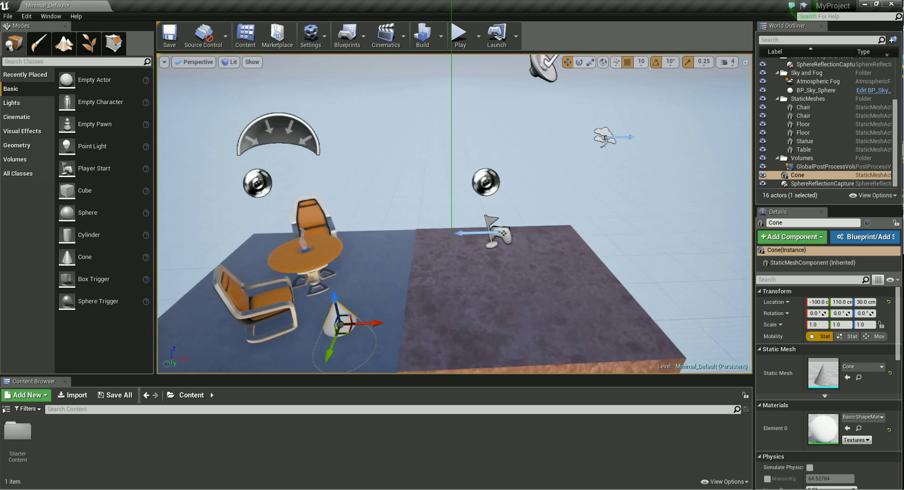
{"action": "key", "text": "f"}
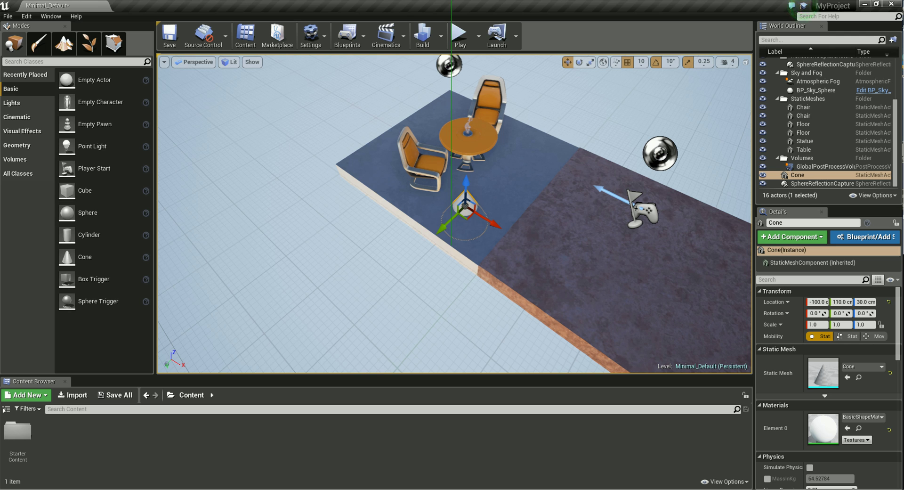
{"action": "scroll", "coordinate": [455, 214], "scroll_direction": "up", "scroll_amount": 5}
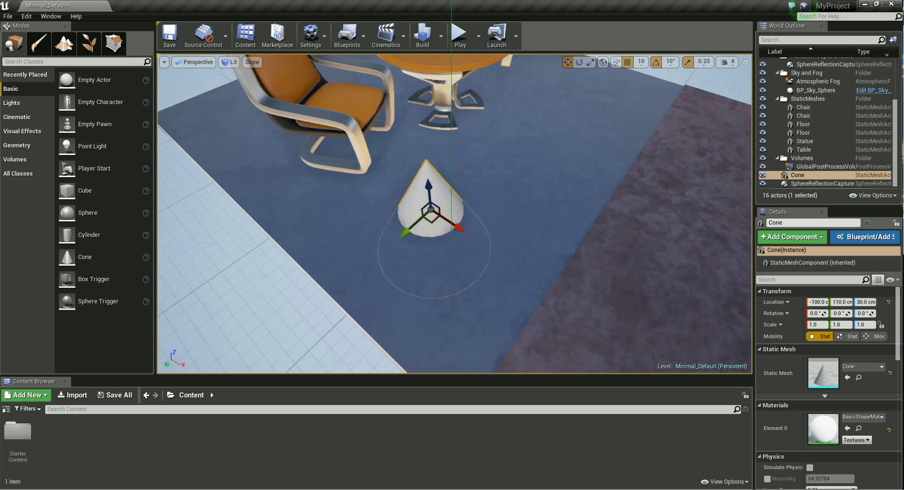
{"action": "scroll", "coordinate": [455, 221], "scroll_direction": "down", "scroll_amount": 3}
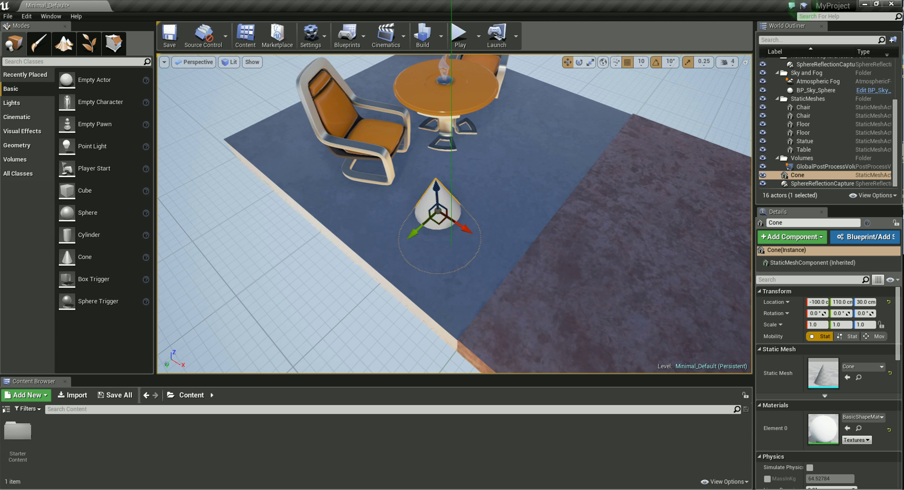
{"action": "right_click_drag", "start_coordinate": [452, 212], "coordinate": [386, 207]}
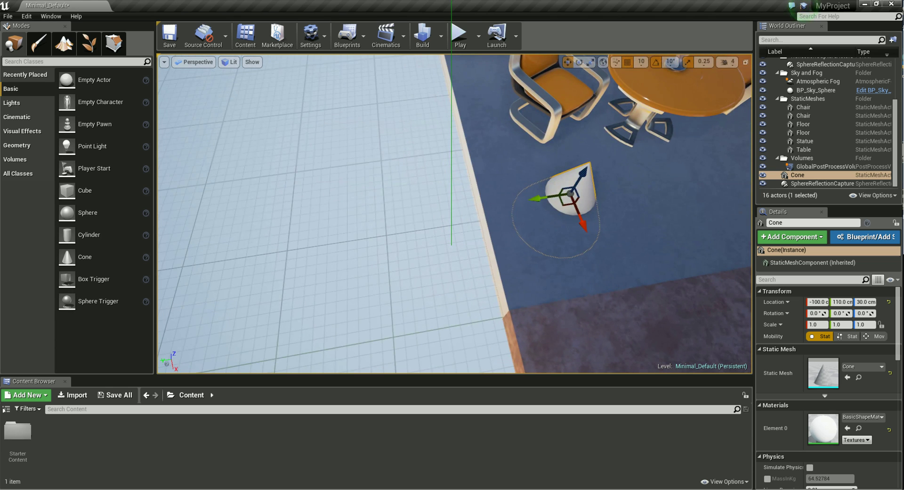
{"action": "right_click_drag", "start_coordinate": [453, 212], "coordinate": [424, 202]}
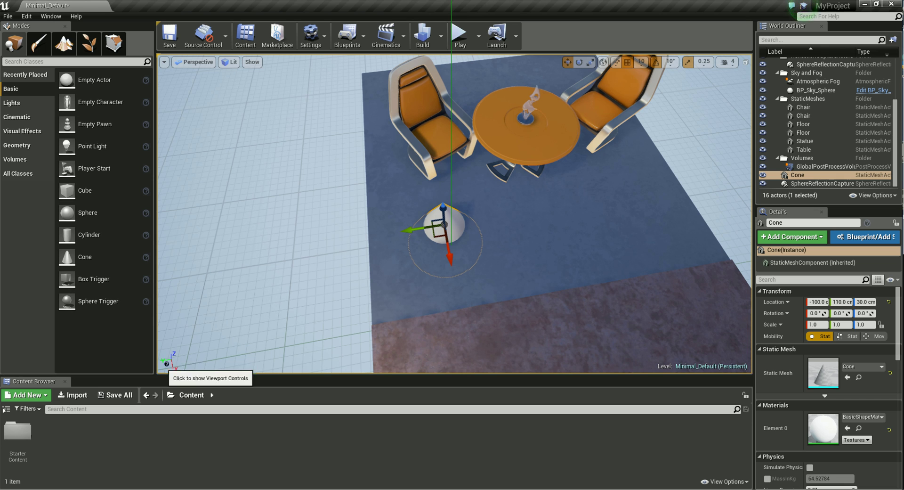
{"action": "mouse_move", "coordinate": [452, 236]}
{"action": "right_mouse_down"}
{"action": "mouse_move", "coordinate": [452, 141]}
{"action": "mouse_move", "coordinate": [448, 231]}
{"action": "right_mouse_up"}
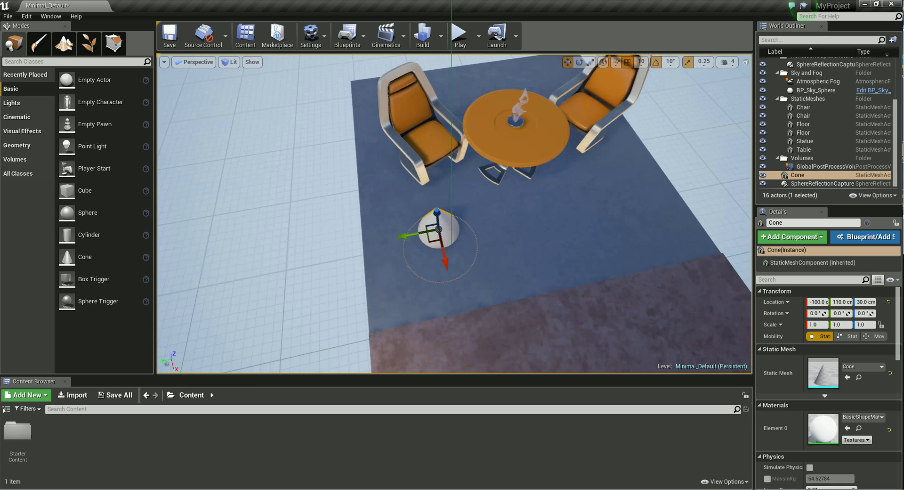
{"action": "key", "text": "f"}
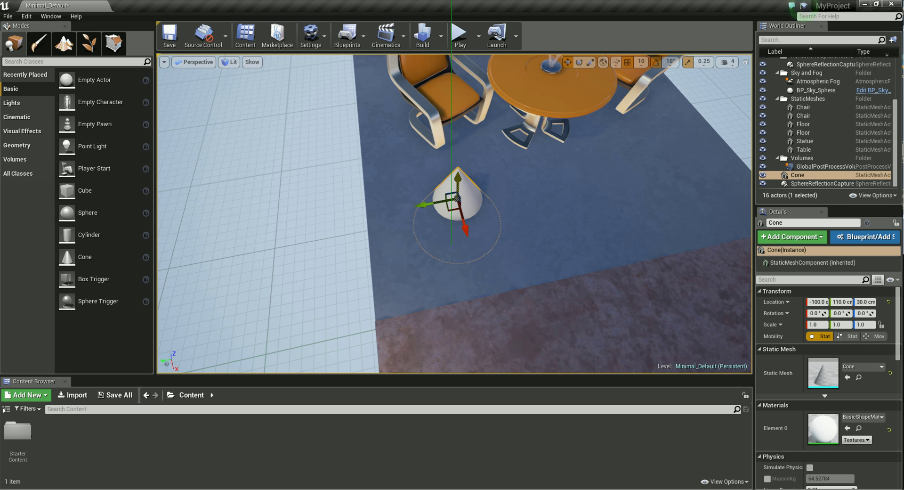
- Raise the cone along its Z axis, settling its height at 80.25
{"action": "mouse_move", "coordinate": [457, 179]}
{"action": "left_mouse_down"}
{"action": "mouse_move", "coordinate": [471, 110]}
{"action": "mouse_move", "coordinate": [453, 149]}
{"action": "mouse_move", "coordinate": [453, 137]}
{"action": "left_mouse_up"}
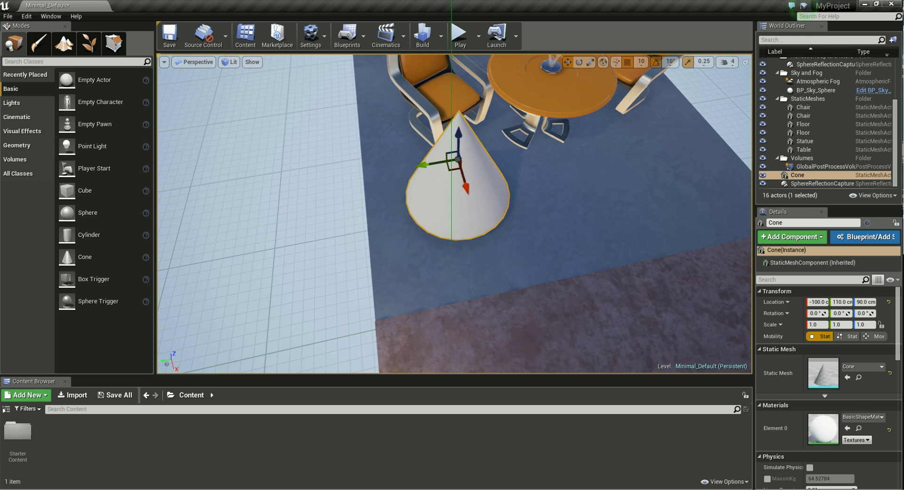
{"action": "mouse_move", "coordinate": [465, 186]}
{"action": "right_mouse_down"}
{"action": "mouse_move", "coordinate": [466, 142]}
{"action": "mouse_move", "coordinate": [467, 208]}
{"action": "right_mouse_up"}
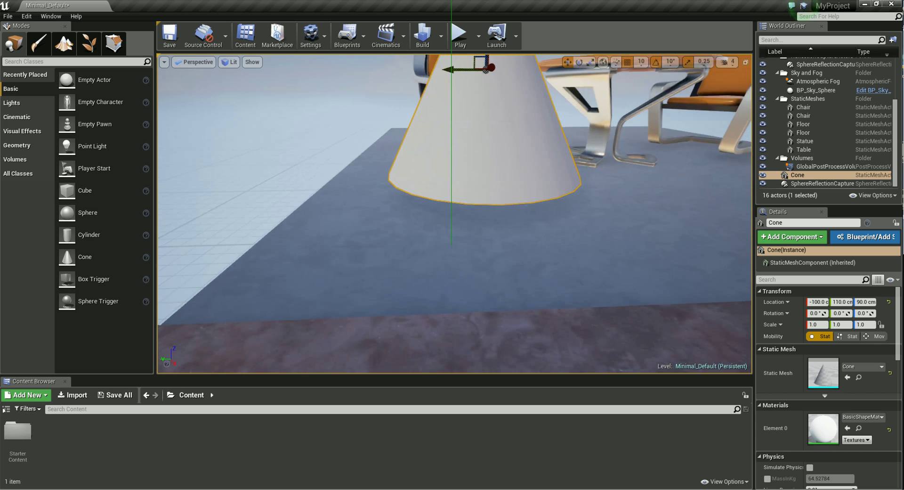
{"action": "key", "text": "f"}
{"action": "scroll", "coordinate": [454, 213], "scroll_direction": "up", "scroll_amount": 3}
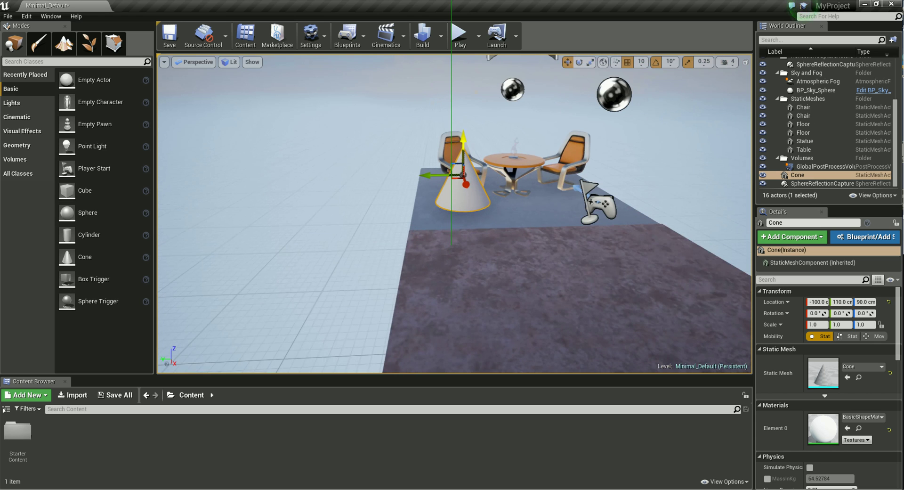
{"action": "left_click_drag", "start_coordinate": [464, 143], "coordinate": [463, 137]}
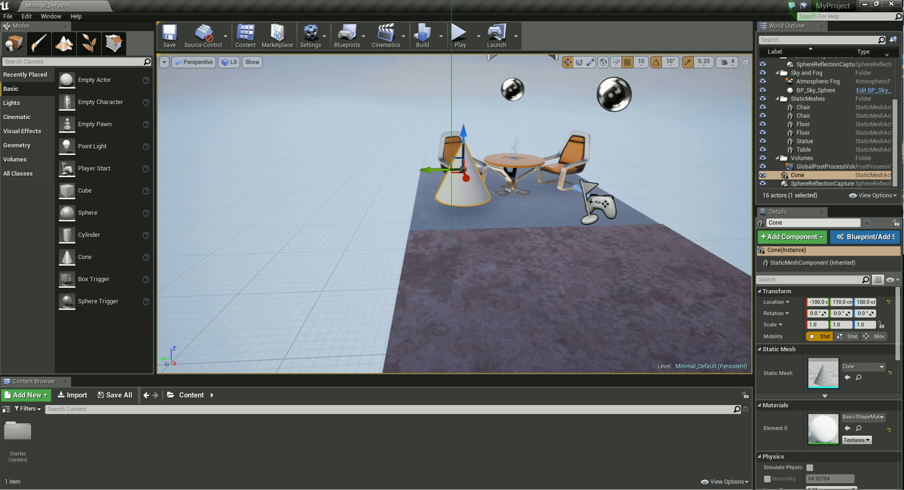
{"action": "scroll", "coordinate": [454, 214], "scroll_direction": "up", "scroll_amount": 3}
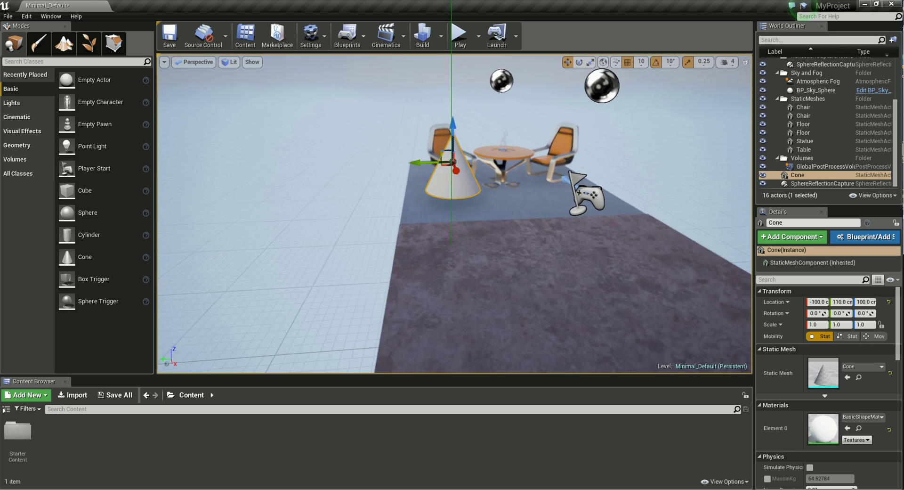
{"action": "scroll", "coordinate": [454, 213], "scroll_direction": "up", "scroll_amount": 2}
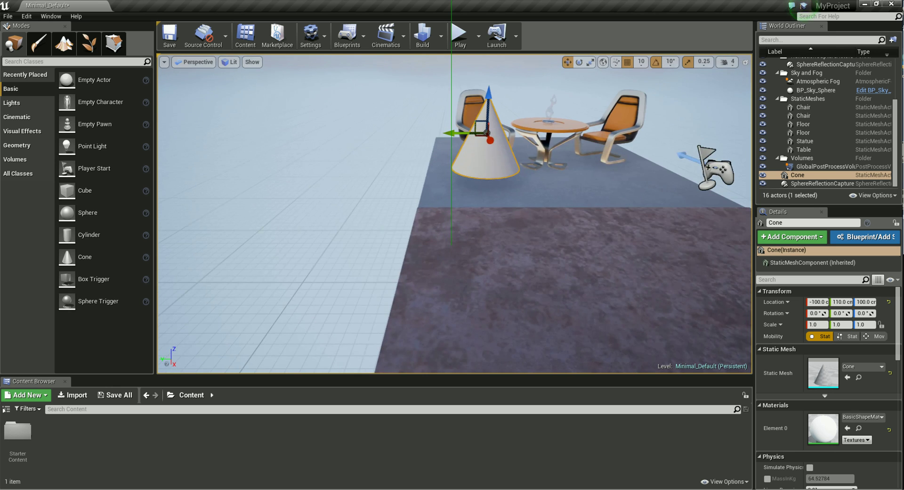
{"action": "right_click_drag", "start_coordinate": [455, 213], "coordinate": [473, 209]}
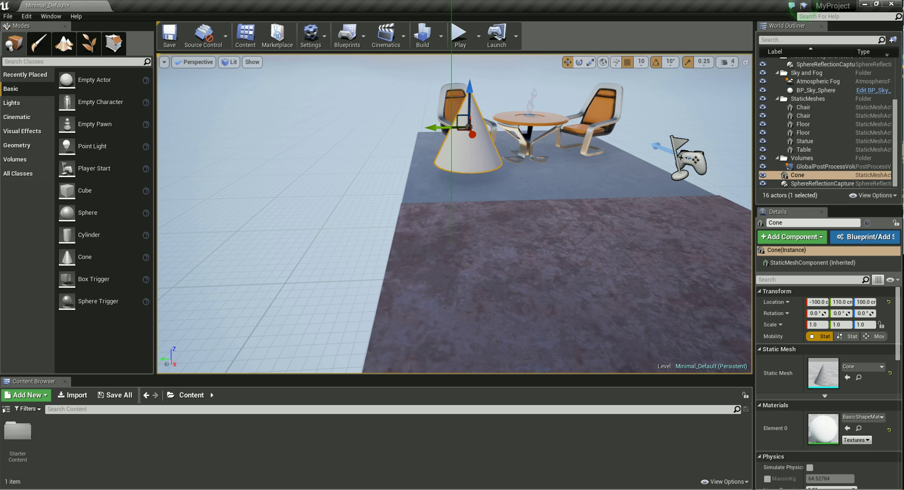
{"action": "left_click_drag", "start_coordinate": [865, 302], "coordinate": [852, 301]}
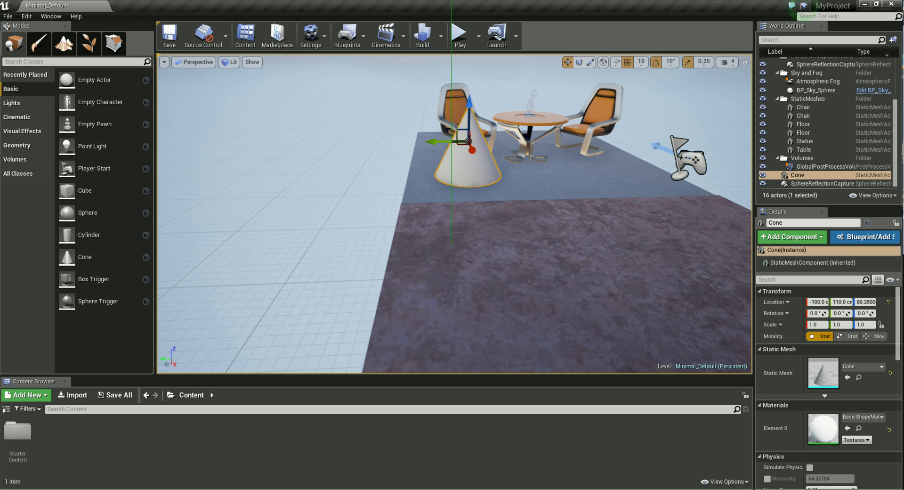
- Slide the cone along Y and X toward the table, to -40, 80, 80.25
{"action": "mouse_move", "coordinate": [445, 146]}
{"action": "left_mouse_down"}
{"action": "mouse_move", "coordinate": [428, 149]}
{"action": "mouse_move", "coordinate": [468, 146]}
{"action": "mouse_move", "coordinate": [527, 162]}
{"action": "left_mouse_up"}
{"action": "mouse_move", "coordinate": [528, 162]}
{"action": "right_mouse_down"}
{"action": "mouse_move", "coordinate": [452, 155]}
{"action": "mouse_move", "coordinate": [499, 151]}
{"action": "right_mouse_up"}
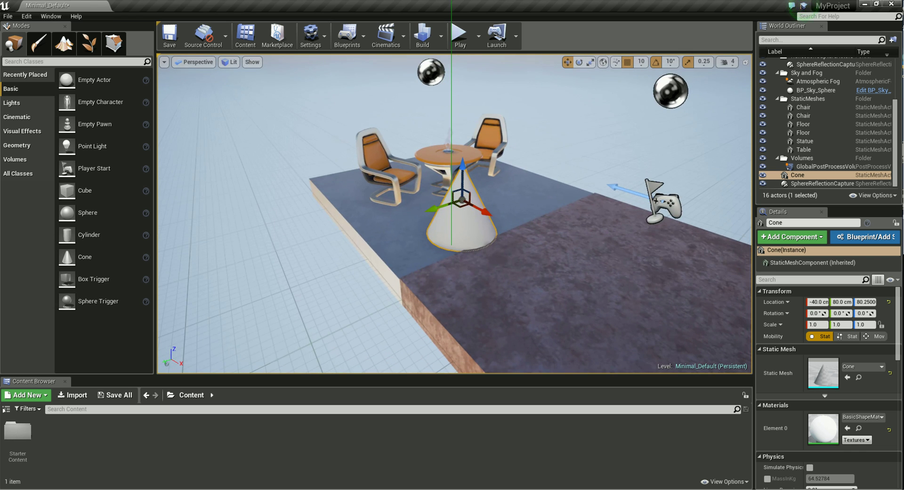
{"action": "scroll", "coordinate": [454, 212], "scroll_direction": "up", "scroll_amount": 1}
{"action": "scroll", "coordinate": [454, 212], "scroll_direction": "up", "scroll_amount": 1}
- Reselect the cone, drop it to the floor with End, and slide it to Y 60, height 82.25
{"action": "left_click", "coordinate": [282, 212]}
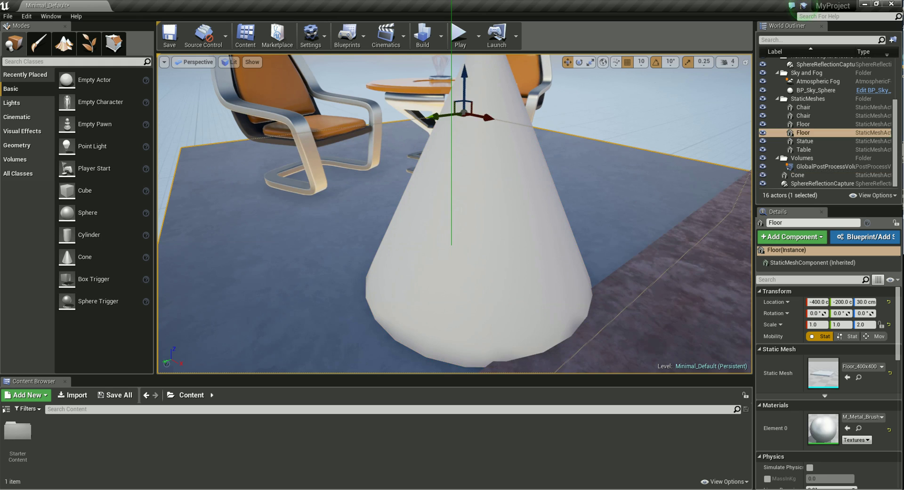
{"action": "left_click", "coordinate": [476, 212]}
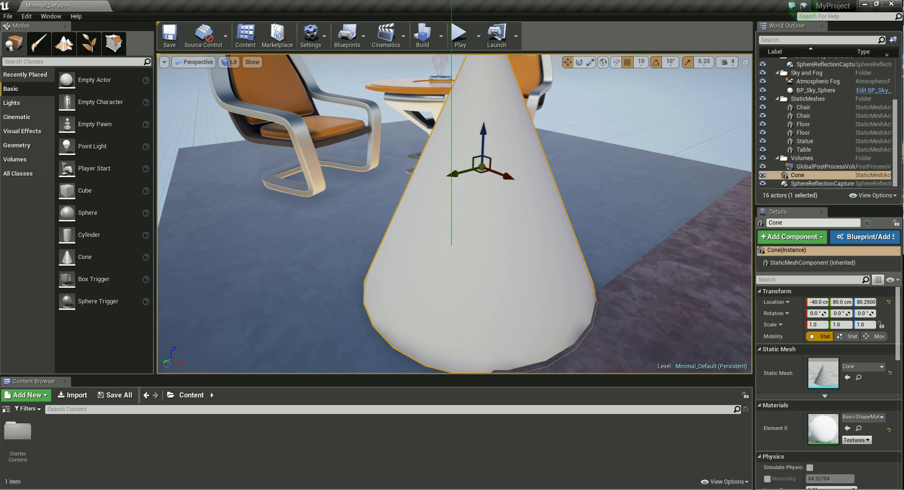
{"action": "key", "text": "f"}
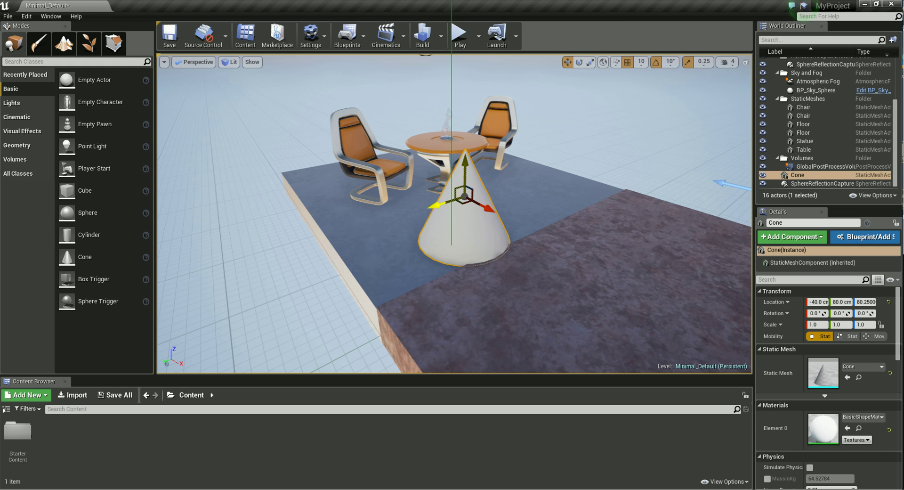
{"action": "mouse_move", "coordinate": [457, 190]}
{"action": "left_mouse_down"}
{"action": "mouse_move", "coordinate": [262, 121]}
{"action": "mouse_move", "coordinate": [323, 215]}
{"action": "mouse_move", "coordinate": [392, 202]}
{"action": "mouse_move", "coordinate": [482, 137]}
{"action": "mouse_move", "coordinate": [474, 166]}
{"action": "mouse_move", "coordinate": [526, 135]}
{"action": "mouse_move", "coordinate": [607, 185]}
{"action": "mouse_move", "coordinate": [531, 150]}
{"action": "mouse_move", "coordinate": [542, 171]}
{"action": "mouse_move", "coordinate": [477, 170]}
{"action": "left_mouse_up"}
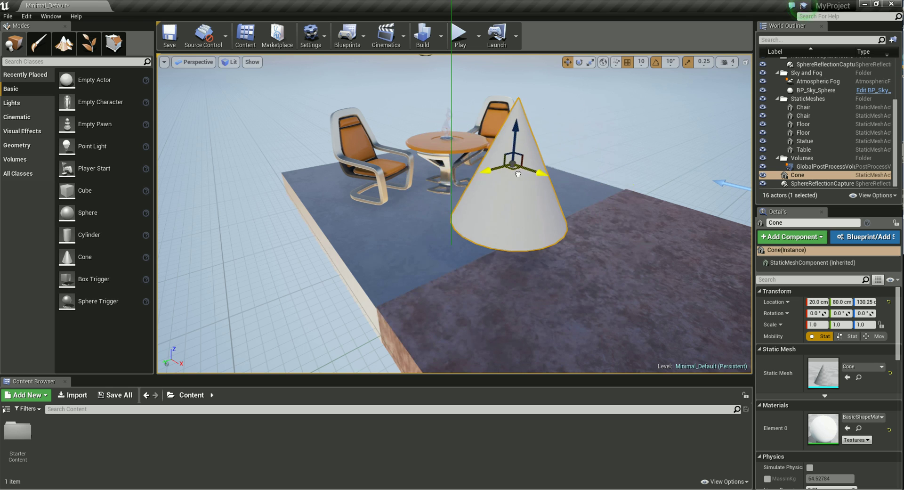
{"action": "key", "text": "End"}
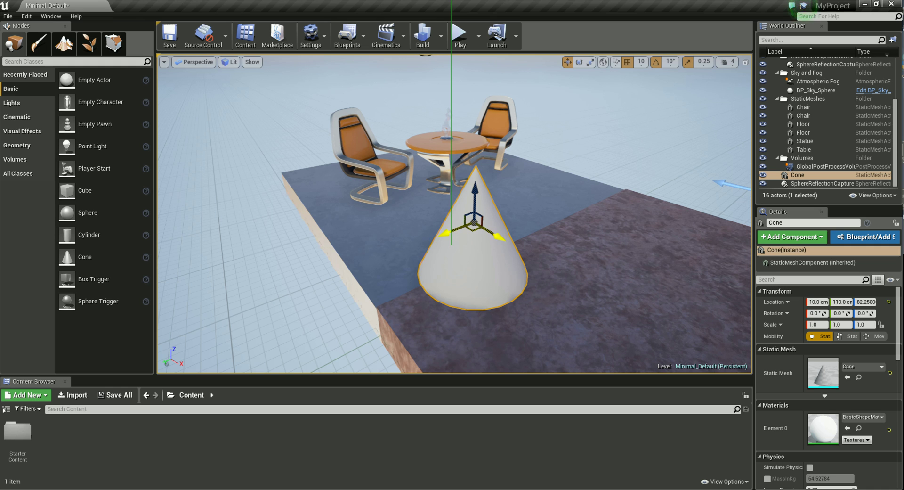
{"action": "mouse_move", "coordinate": [473, 229]}
{"action": "left_mouse_down"}
{"action": "mouse_move", "coordinate": [648, 174]}
{"action": "mouse_move", "coordinate": [472, 183]}
{"action": "mouse_move", "coordinate": [480, 190]}
{"action": "left_mouse_up"}
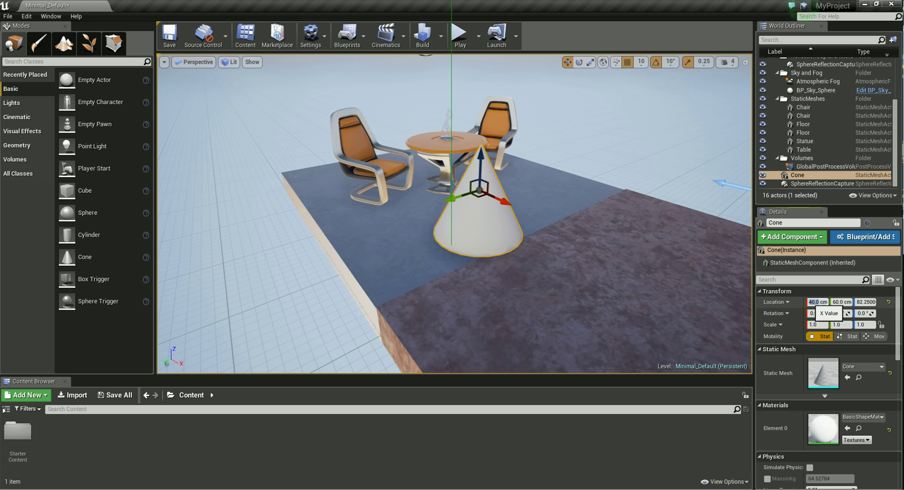
{"action": "type", "text": "0"}
- Enter 0 for the Cone's X, Y and Z location in the Details panel
{"action": "key", "text": "Return"}
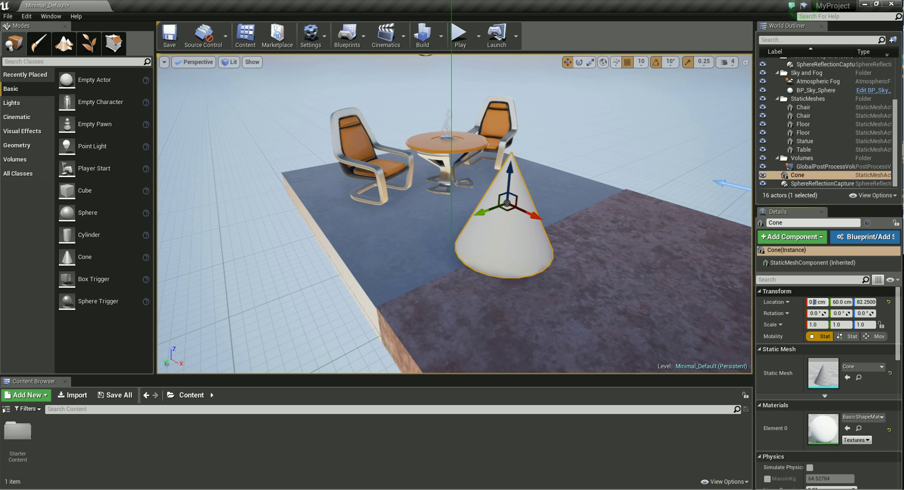
{"action": "left_click", "coordinate": [838, 302]}
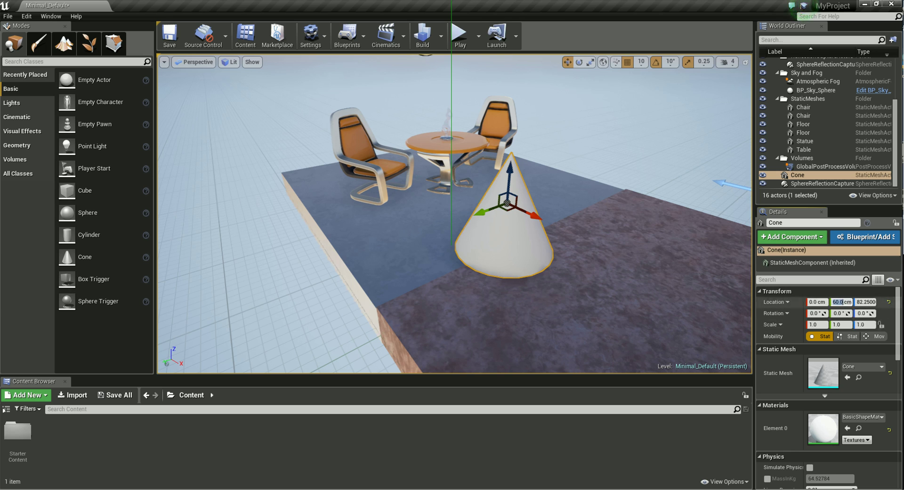
{"action": "type", "text": "0"}
{"action": "key", "text": "Return"}
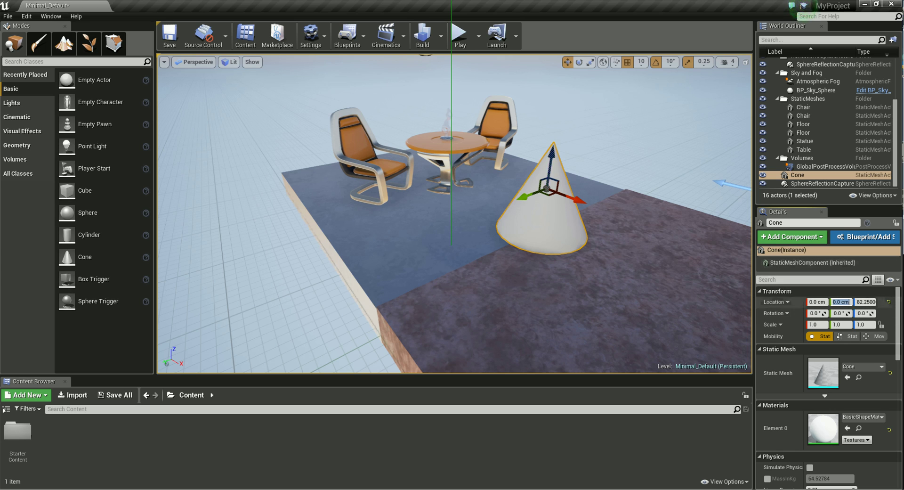
{"action": "key", "text": "Tab"}
{"action": "type", "text": "0"}
{"action": "key", "text": "Return"}
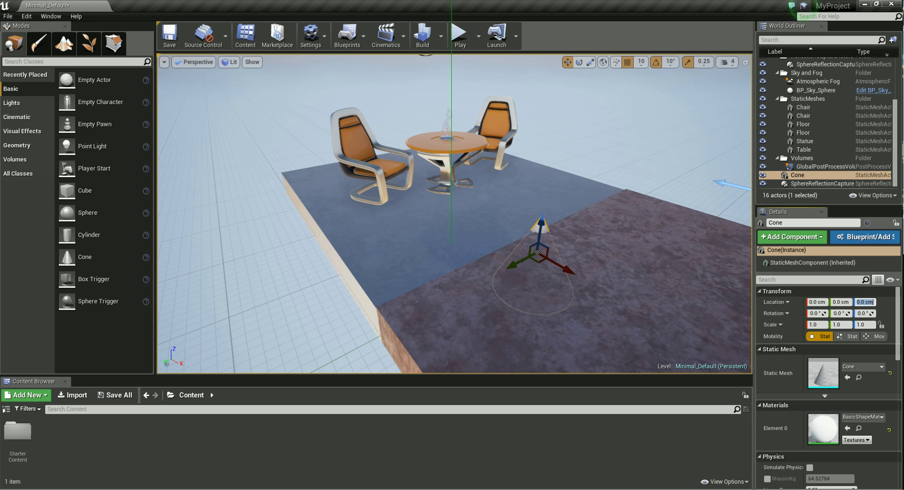
- Drag the cone back onto the floor beside the table, at -12.604, 50.4025, 82.25
{"action": "left_click", "coordinate": [870, 302]}
{"action": "left_click", "coordinate": [870, 301]}
{"action": "left_click", "coordinate": [870, 302]}
{"action": "mouse_move", "coordinate": [537, 252]}
{"action": "left_mouse_down"}
{"action": "mouse_move", "coordinate": [519, 109]}
{"action": "mouse_move", "coordinate": [474, 176]}
{"action": "mouse_move", "coordinate": [636, 180]}
{"action": "mouse_move", "coordinate": [579, 145]}
{"action": "left_mouse_up"}
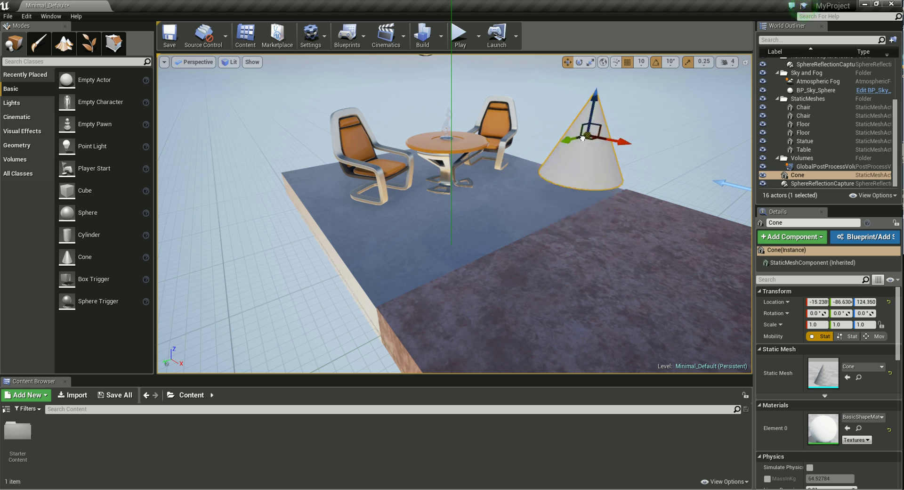
{"action": "mouse_move", "coordinate": [579, 145]}
{"action": "left_mouse_down"}
{"action": "mouse_move", "coordinate": [570, 174]}
{"action": "mouse_move", "coordinate": [488, 206]}
{"action": "left_mouse_up"}
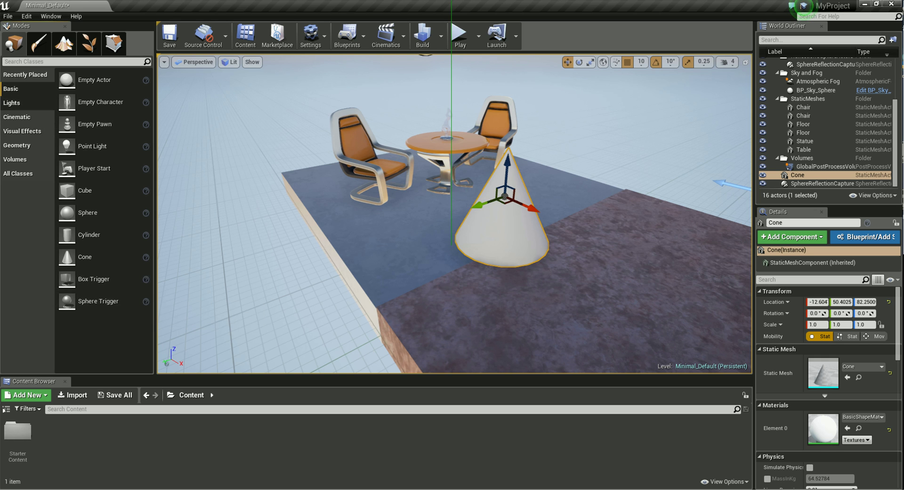
- Place a Point Light from the Lights list above the floor at -130, -150, 220
{"action": "left_click", "coordinate": [11, 103]}
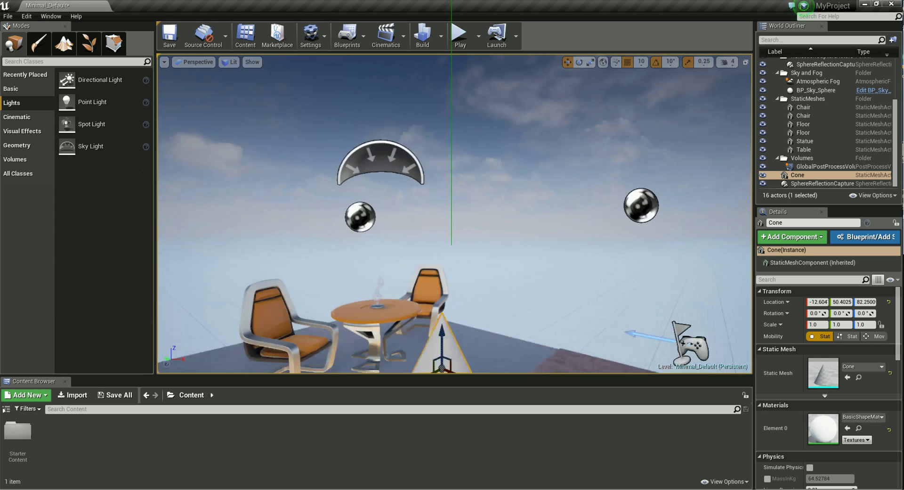
{"action": "right_click_drag", "start_coordinate": [451, 214], "coordinate": [471, 235]}
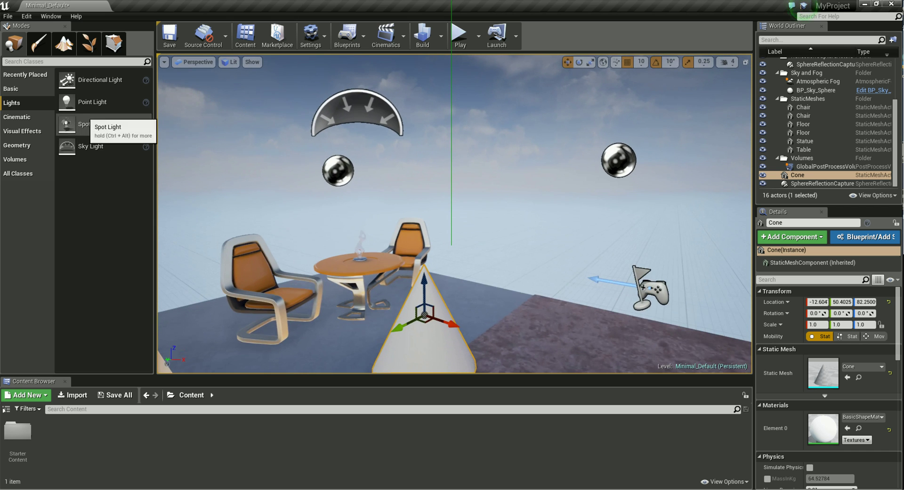
{"action": "right_click_drag", "start_coordinate": [451, 215], "coordinate": [451, 245]}
{"action": "right_click_drag", "start_coordinate": [452, 214], "coordinate": [451, 245]}
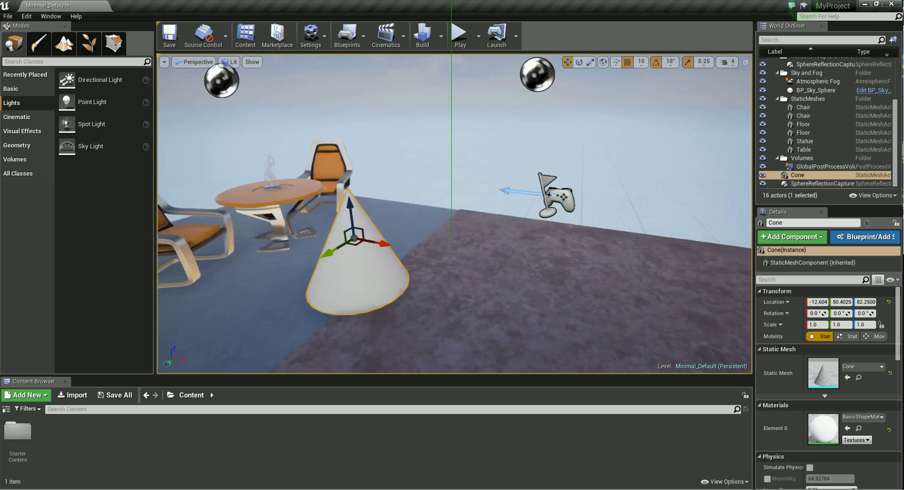
{"action": "right_click_drag", "start_coordinate": [451, 214], "coordinate": [424, 245]}
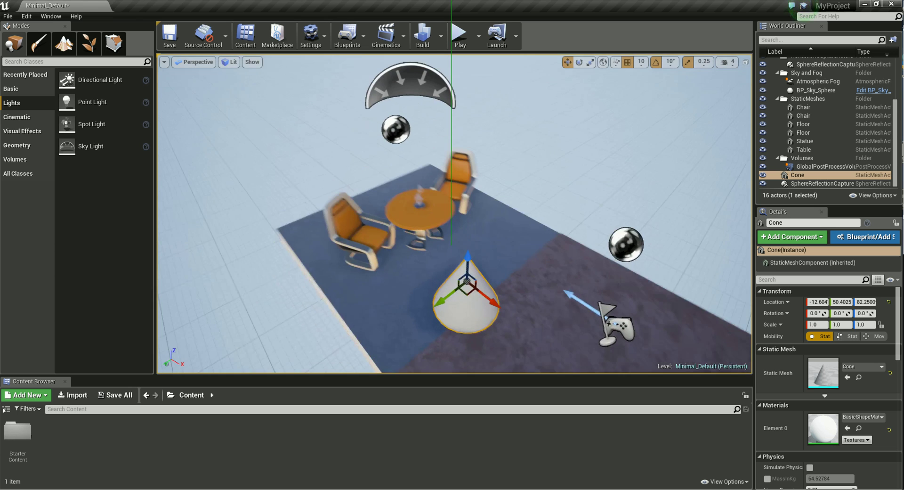
{"action": "mouse_move", "coordinate": [93, 103]}
{"action": "left_mouse_down"}
{"action": "mouse_move", "coordinate": [504, 201]}
{"action": "mouse_move", "coordinate": [506, 98]}
{"action": "left_mouse_up"}
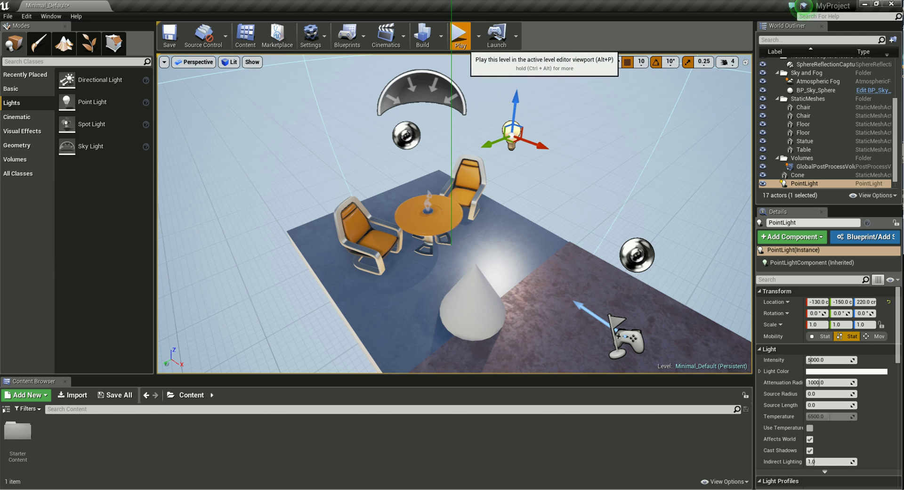
{"action": "left_click", "coordinate": [460, 35]}
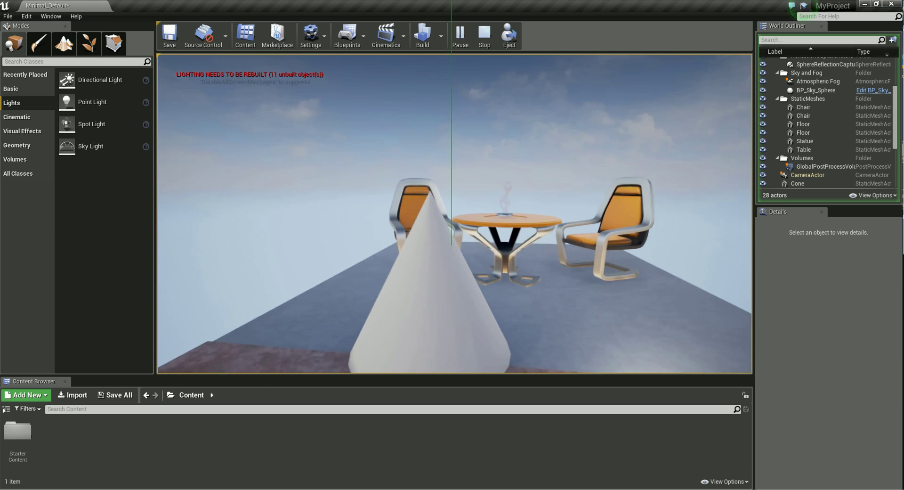
{"action": "key", "text": "Escape"}
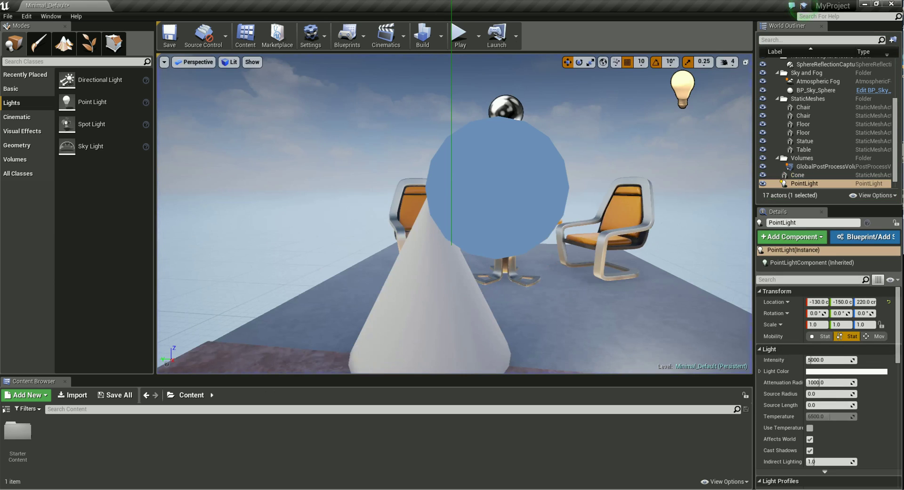
{"action": "key", "text": "f"}
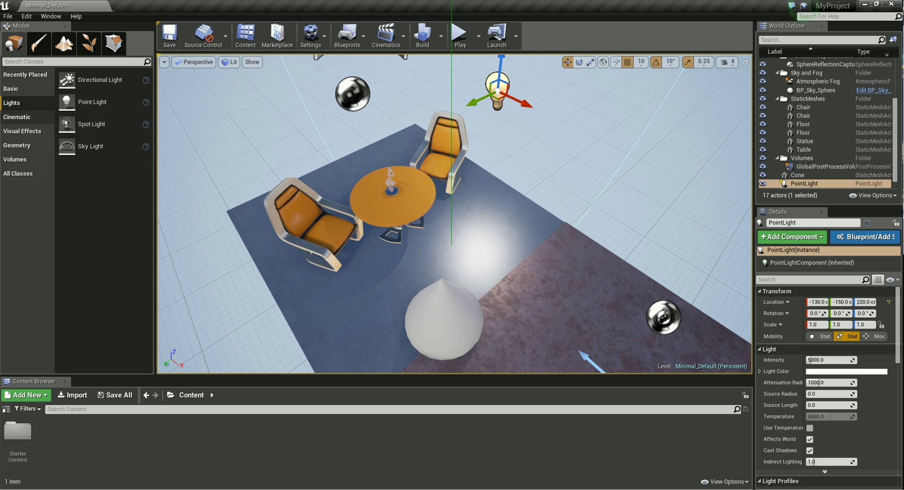
- Browse Cinematic, Visual Effects, Geometry, Volumes and All Classes, finishing on Recently Placed
{"action": "left_click", "coordinate": [17, 117]}
{"action": "left_click", "coordinate": [22, 131]}
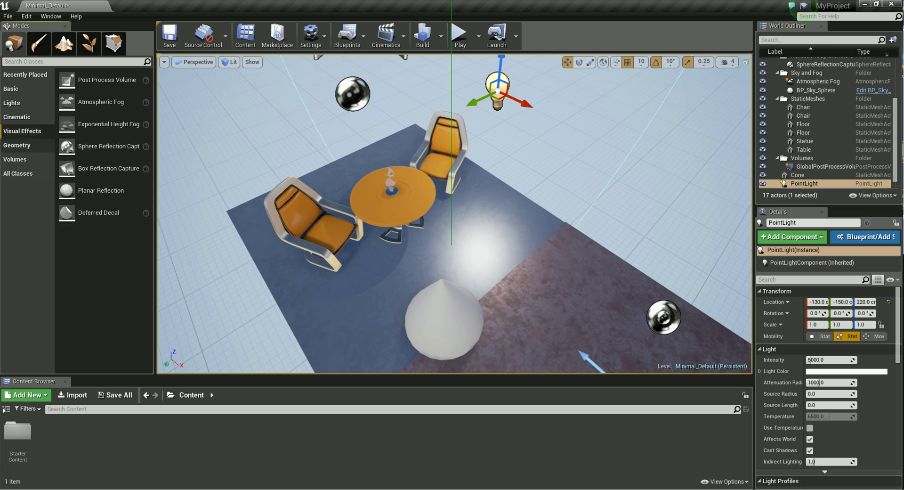
{"action": "left_click", "coordinate": [17, 145]}
{"action": "left_click", "coordinate": [15, 159]}
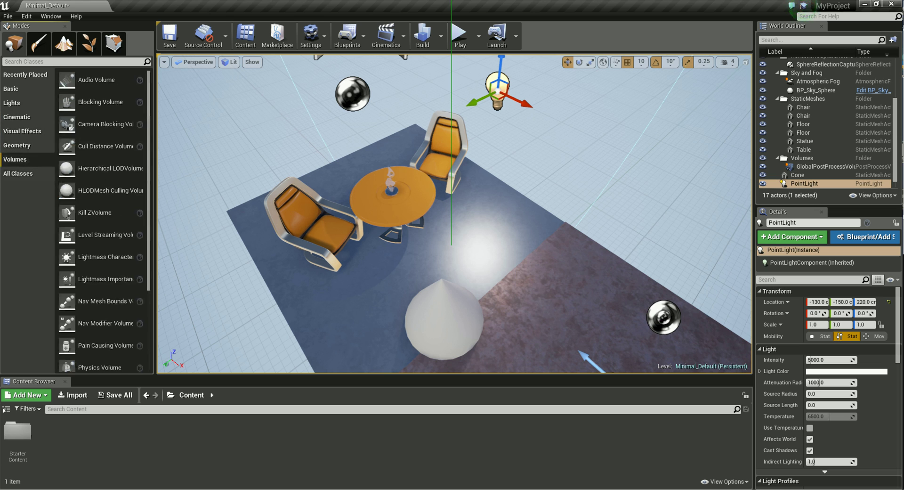
{"action": "left_click", "coordinate": [18, 174]}
{"action": "scroll", "coordinate": [101, 167], "scroll_direction": "down", "scroll_amount": 1}
{"action": "scroll", "coordinate": [102, 167], "scroll_direction": "up", "scroll_amount": 3}
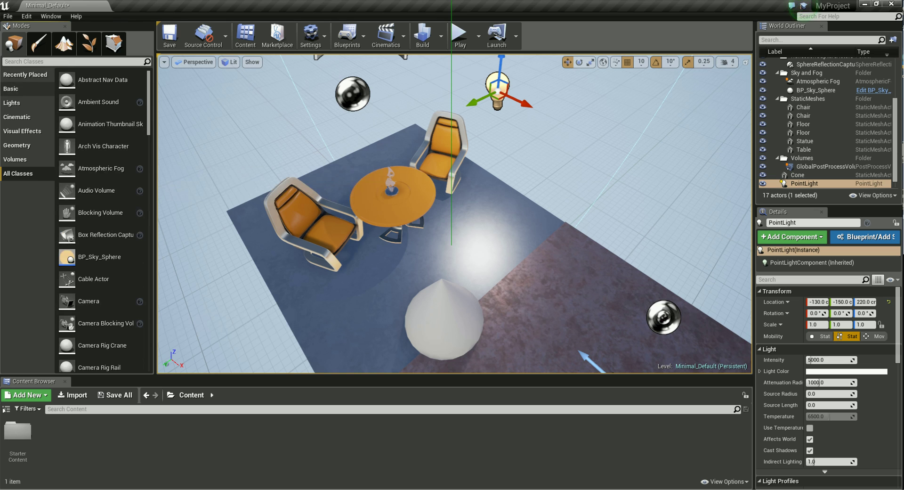
{"action": "left_click", "coordinate": [25, 74]}
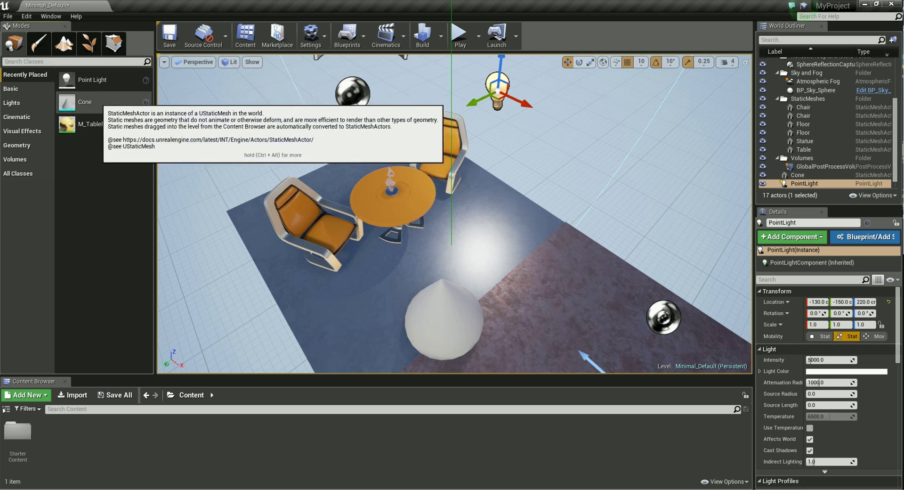
{"action": "left_click_drag", "start_coordinate": [104, 126], "coordinate": [508, 212]}
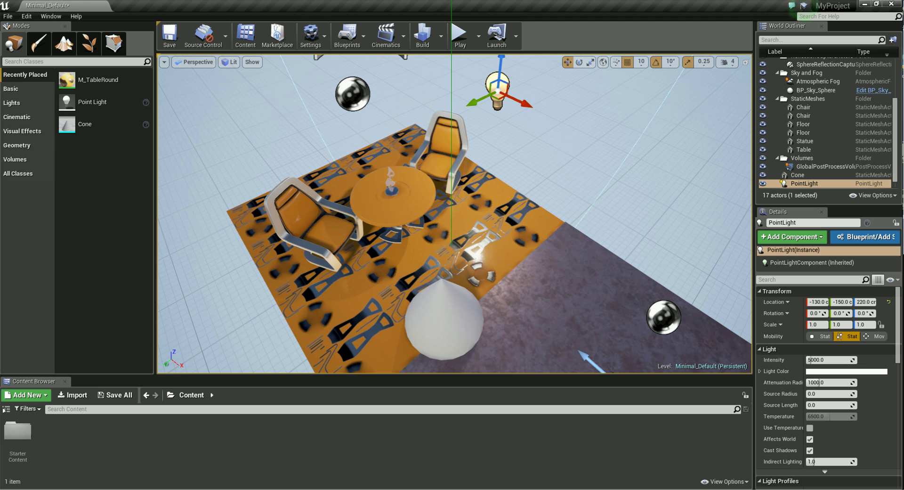
{"action": "key", "text": "ctrl+z"}
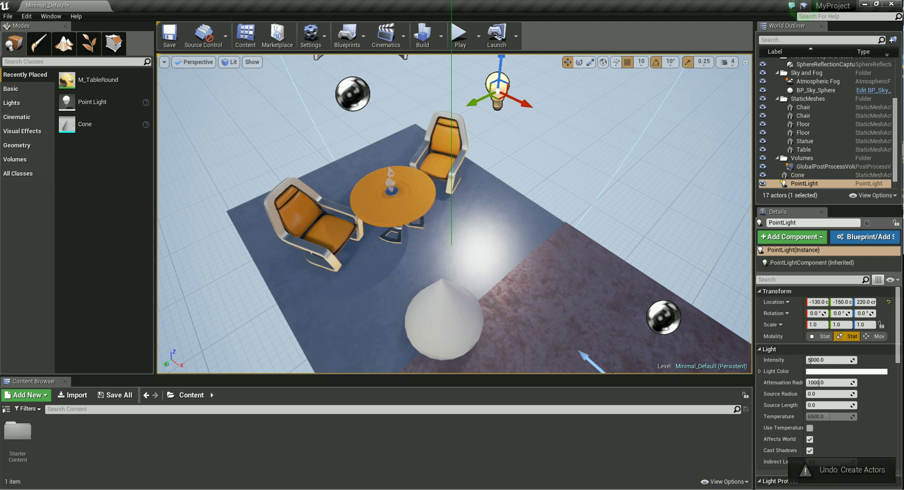
{"action": "scroll", "coordinate": [455, 214], "scroll_direction": "down", "scroll_amount": 5}
{"action": "scroll", "coordinate": [454, 214], "scroll_direction": "up", "scroll_amount": 3}
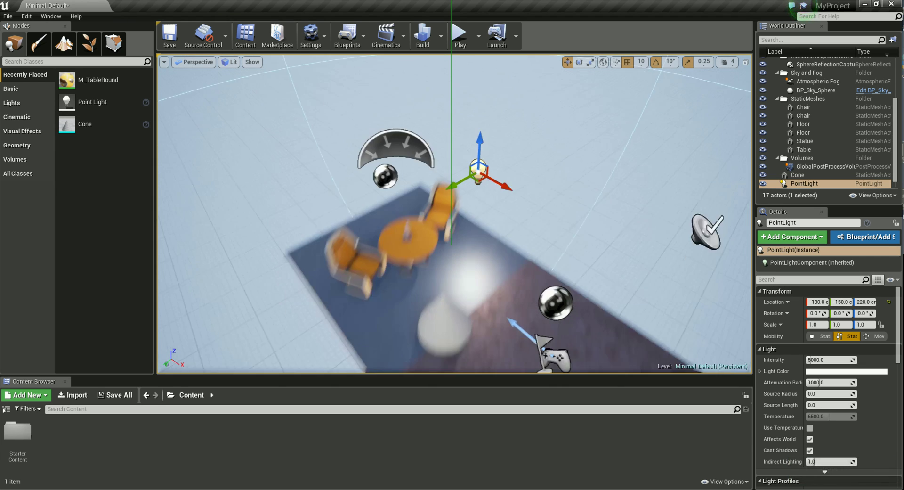
{"action": "scroll", "coordinate": [455, 215], "scroll_direction": "up", "scroll_amount": 5}
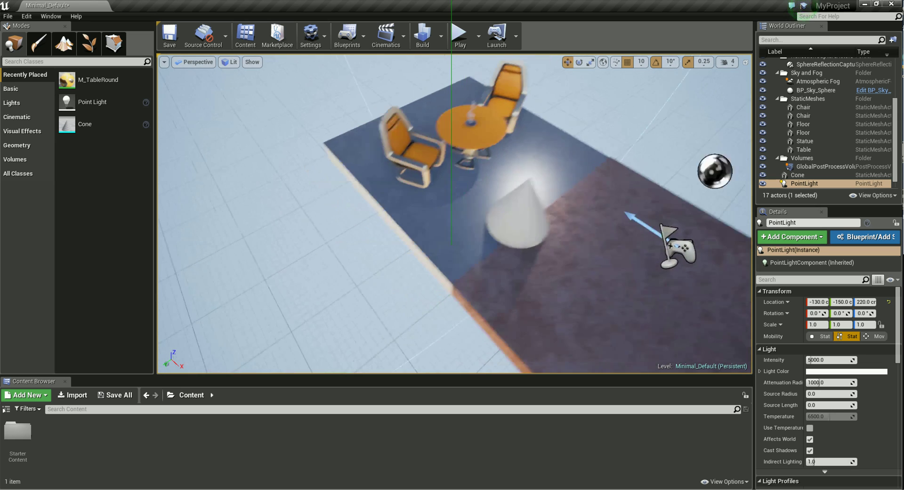
{"action": "scroll", "coordinate": [454, 214], "scroll_direction": "up", "scroll_amount": 2}
- Select and frame the cone, then use the Rotate tool to tilt its pitch to -10°
{"action": "left_click", "coordinate": [495, 188]}
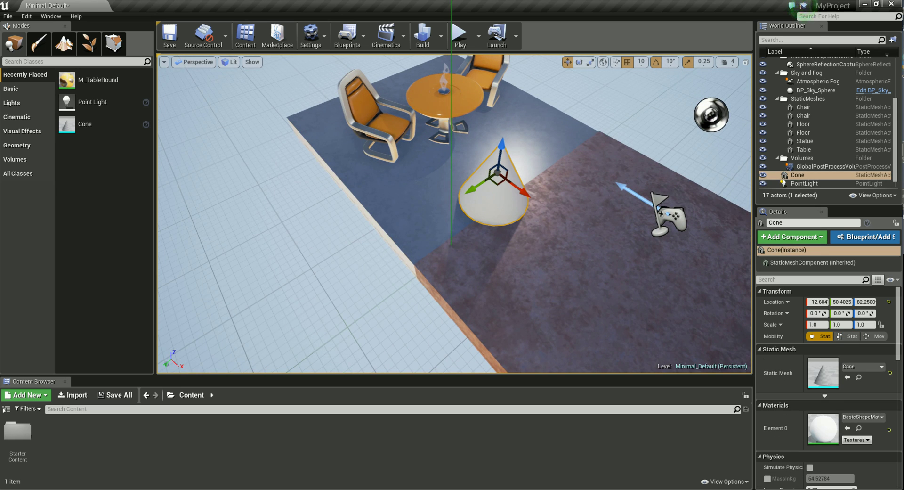
{"action": "key", "text": "f"}
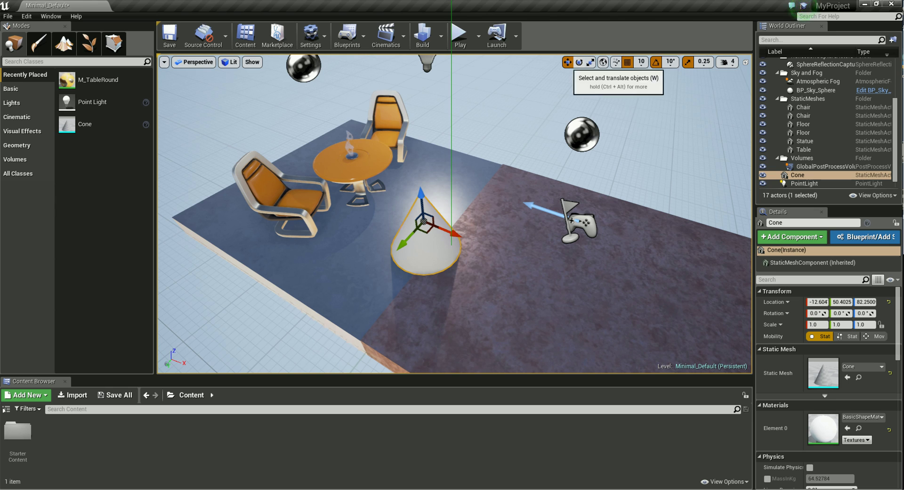
{"action": "left_click", "coordinate": [579, 61]}
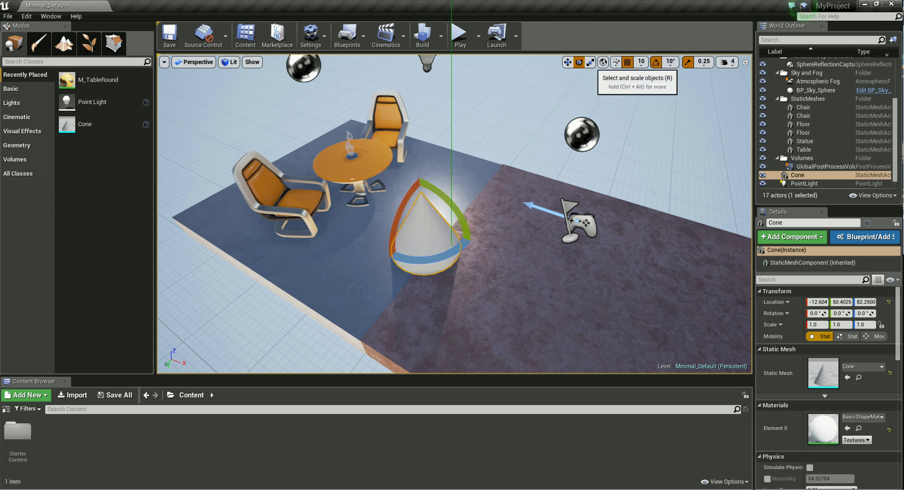
{"action": "left_click", "coordinate": [590, 61]}
{"action": "left_click", "coordinate": [579, 62]}
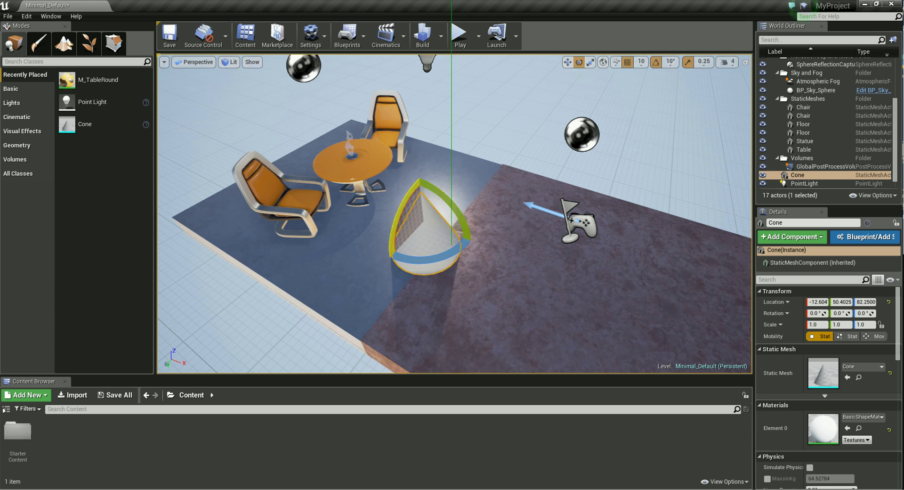
{"action": "mouse_move", "coordinate": [398, 222]}
{"action": "left_mouse_down"}
{"action": "mouse_move", "coordinate": [415, 198]}
{"action": "mouse_move", "coordinate": [400, 306]}
{"action": "left_mouse_up"}
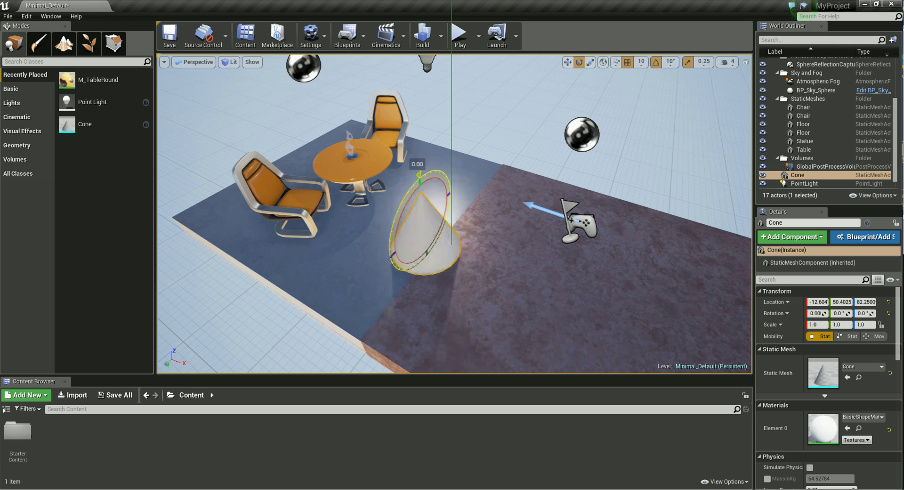
{"action": "mouse_move", "coordinate": [459, 212]}
{"action": "left_mouse_down"}
{"action": "mouse_move", "coordinate": [453, 255]}
{"action": "mouse_move", "coordinate": [452, 207]}
{"action": "left_mouse_up"}
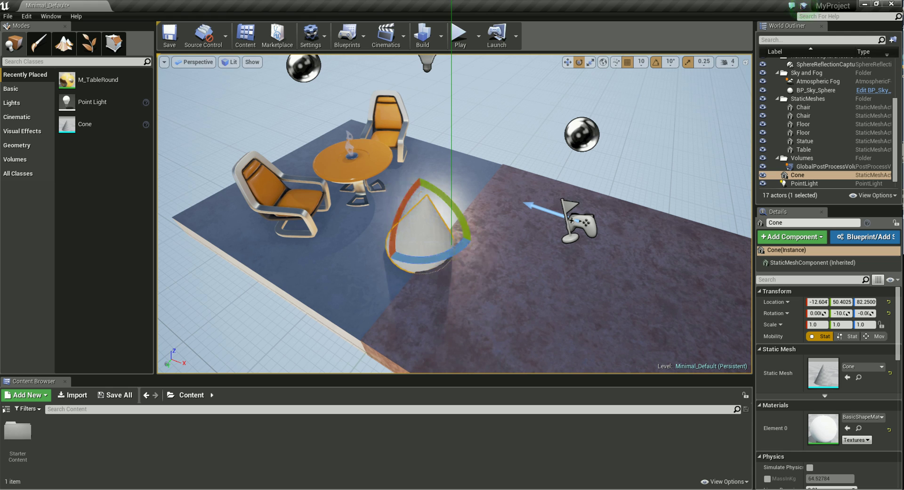
{"action": "mouse_move", "coordinate": [459, 243]}
{"action": "left_mouse_down"}
{"action": "mouse_move", "coordinate": [474, 238]}
{"action": "mouse_move", "coordinate": [462, 257]}
{"action": "mouse_move", "coordinate": [479, 247]}
{"action": "left_mouse_up"}
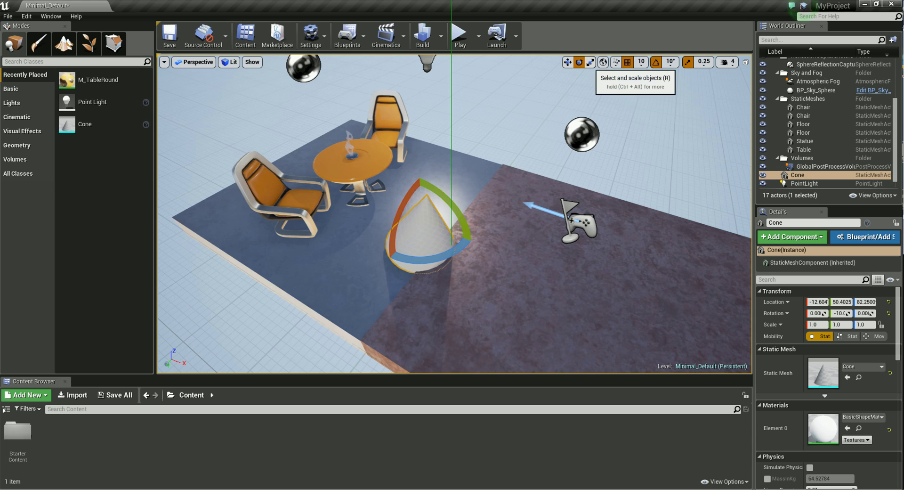
- With the Scale tool, resize the cone until its scale reads 3.0, 3.5, 4.0
{"action": "left_click", "coordinate": [591, 63]}
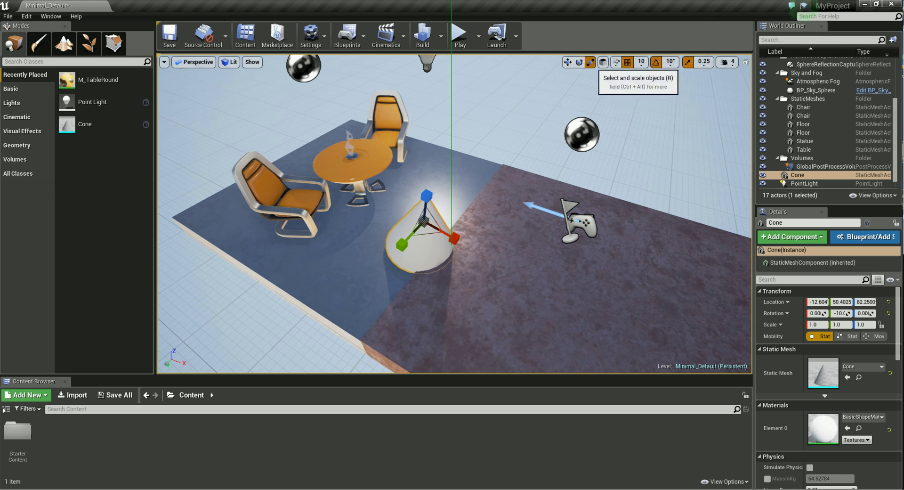
{"action": "left_click_drag", "start_coordinate": [455, 238], "coordinate": [509, 259]}
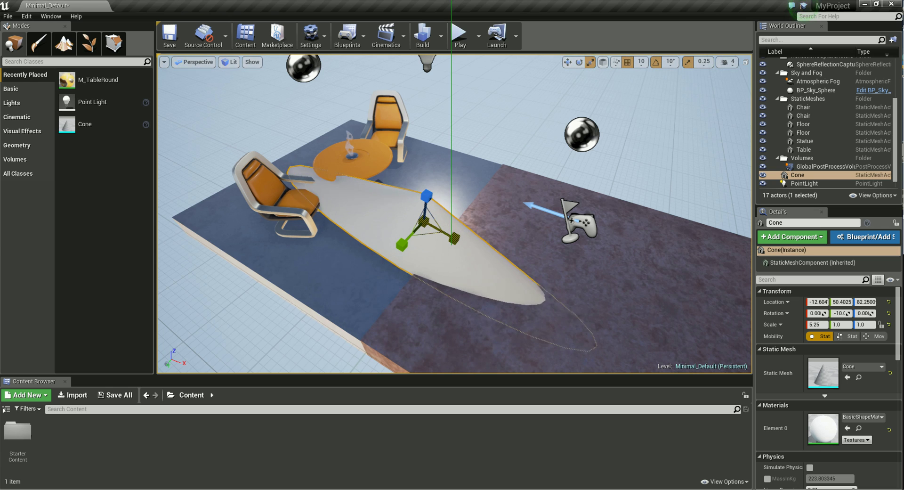
{"action": "left_click_drag", "start_coordinate": [509, 260], "coordinate": [565, 282]}
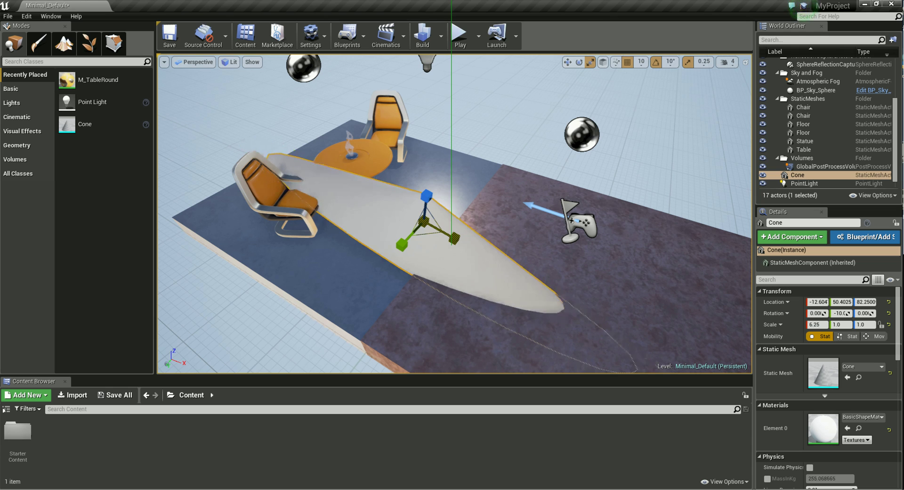
{"action": "mouse_move", "coordinate": [455, 238]}
{"action": "left_mouse_down"}
{"action": "mouse_move", "coordinate": [424, 226]}
{"action": "mouse_move", "coordinate": [542, 282]}
{"action": "left_mouse_up"}
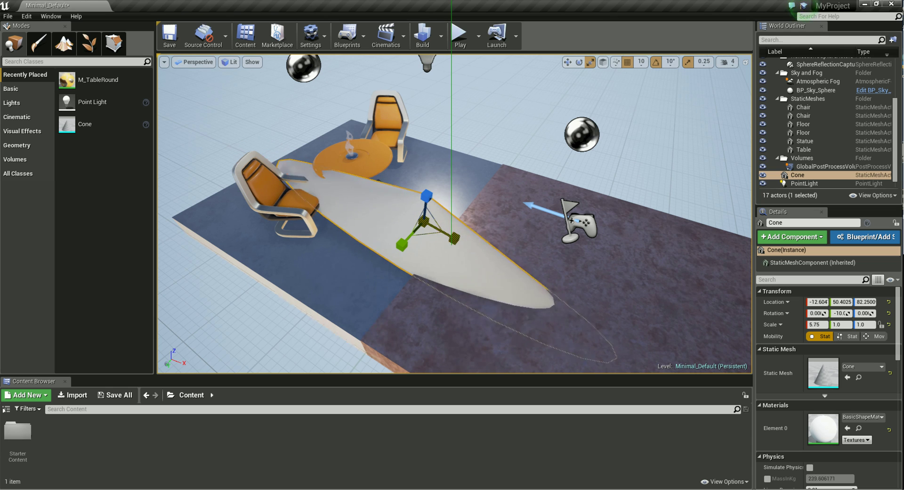
{"action": "mouse_move", "coordinate": [455, 238]}
{"action": "left_mouse_down"}
{"action": "mouse_move", "coordinate": [424, 226]}
{"action": "mouse_move", "coordinate": [367, 273]}
{"action": "left_mouse_up"}
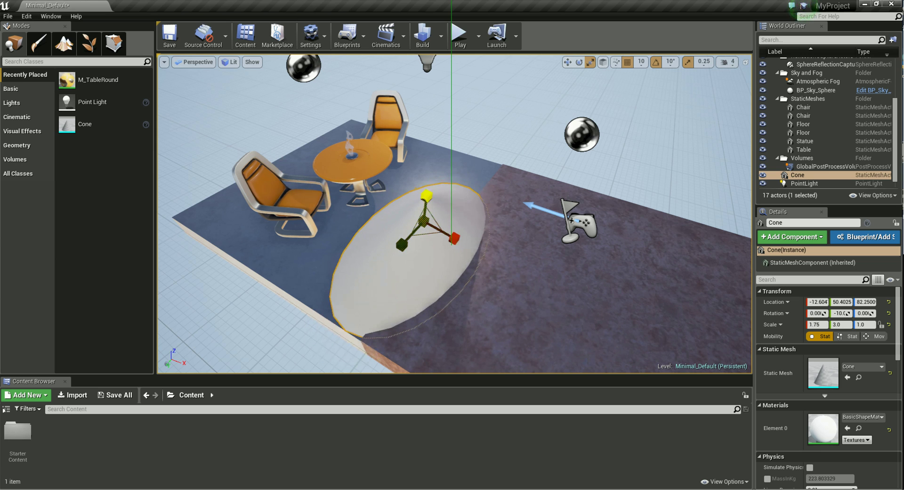
{"action": "mouse_move", "coordinate": [426, 194]}
{"action": "left_mouse_down"}
{"action": "mouse_move", "coordinate": [426, 186]}
{"action": "mouse_move", "coordinate": [426, 200]}
{"action": "left_mouse_up"}
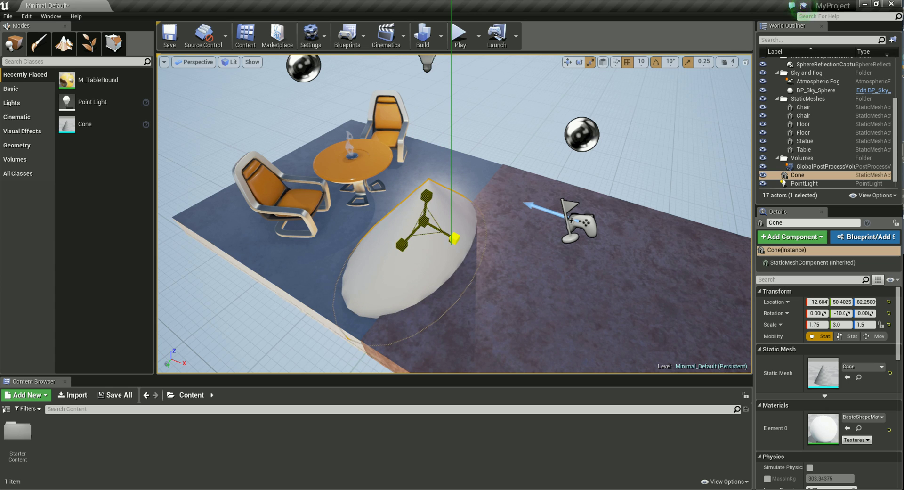
{"action": "mouse_move", "coordinate": [455, 239]}
{"action": "left_mouse_down"}
{"action": "mouse_move", "coordinate": [466, 226]}
{"action": "mouse_move", "coordinate": [443, 207]}
{"action": "left_mouse_up"}
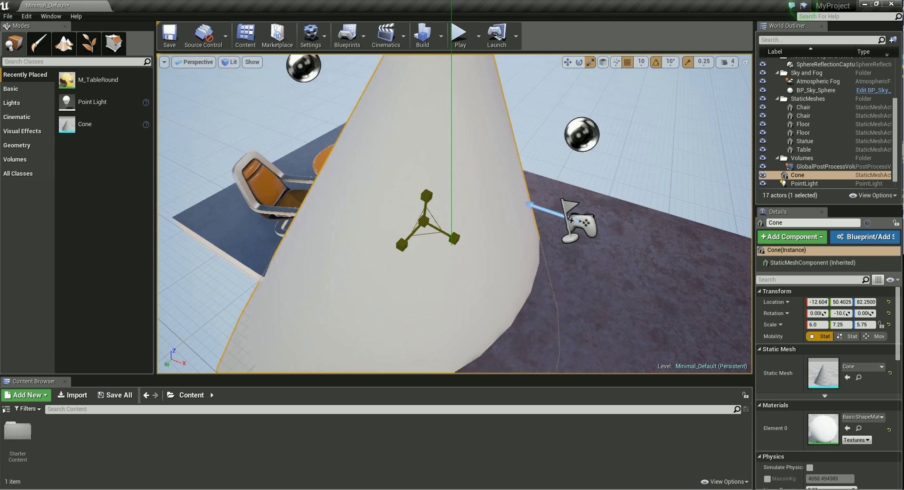
{"action": "left_click_drag", "start_coordinate": [454, 239], "coordinate": [438, 254]}
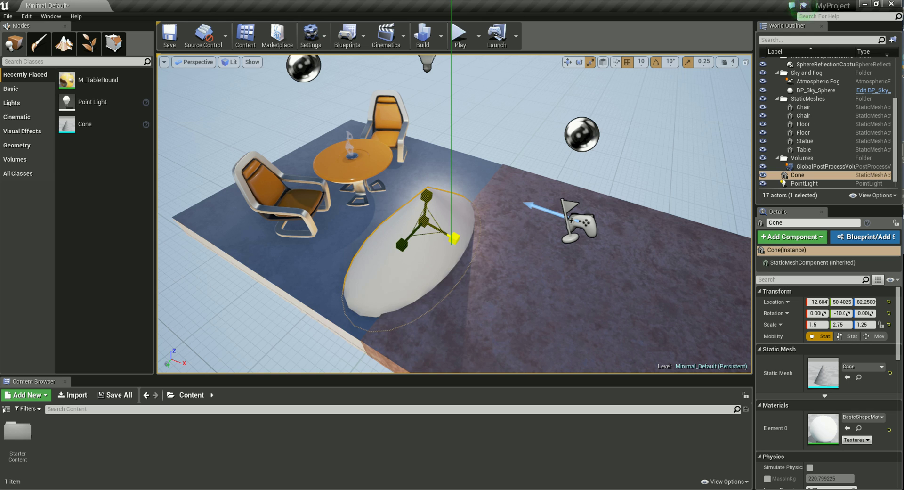
{"action": "left_click_drag", "start_coordinate": [454, 239], "coordinate": [471, 223]}
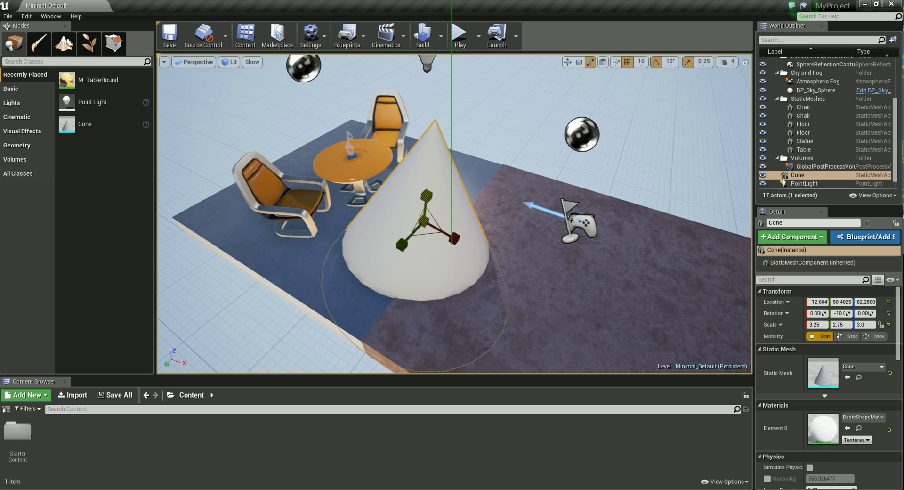
{"action": "mouse_move", "coordinate": [455, 238]}
{"action": "left_mouse_down"}
{"action": "mouse_move", "coordinate": [467, 222]}
{"action": "mouse_move", "coordinate": [422, 233]}
{"action": "left_mouse_up"}
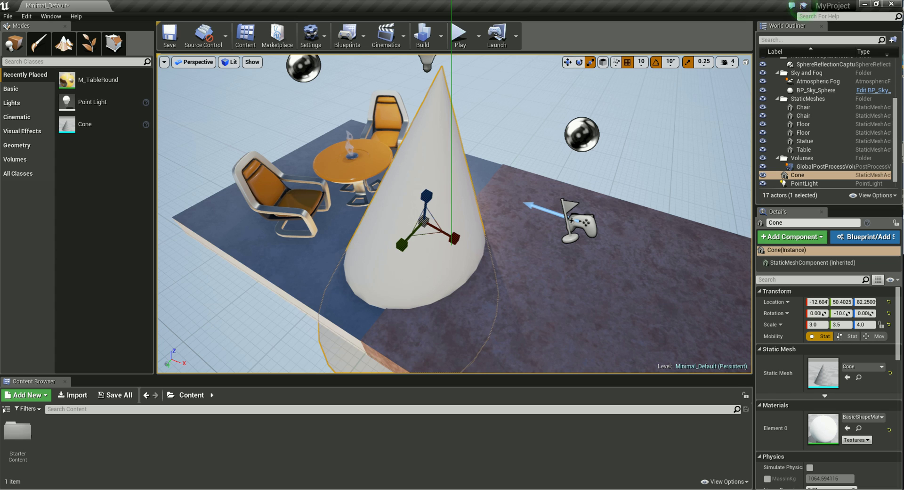
- Switch to the Translate tool and select the cone's Y and Z scale fields in Details
{"action": "left_click", "coordinate": [568, 62]}
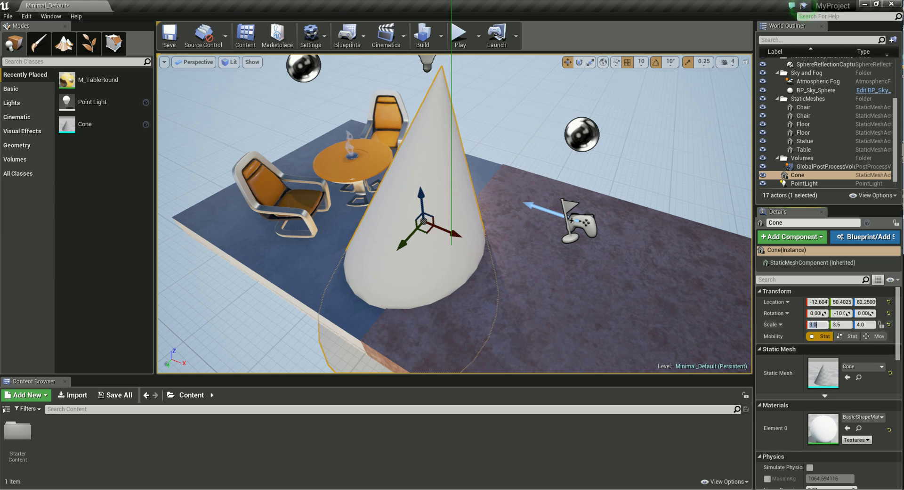
{"action": "left_click", "coordinate": [841, 325]}
{"action": "left_click", "coordinate": [865, 324]}
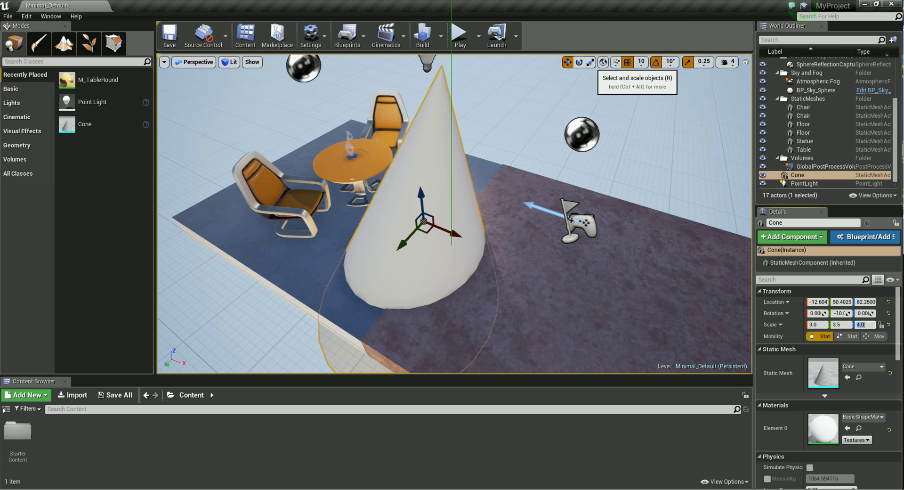
- Turn off scale, rotation and grid snapping, then stretch the cone's Z scale freely to about 3.04
{"action": "left_click", "coordinate": [590, 61]}
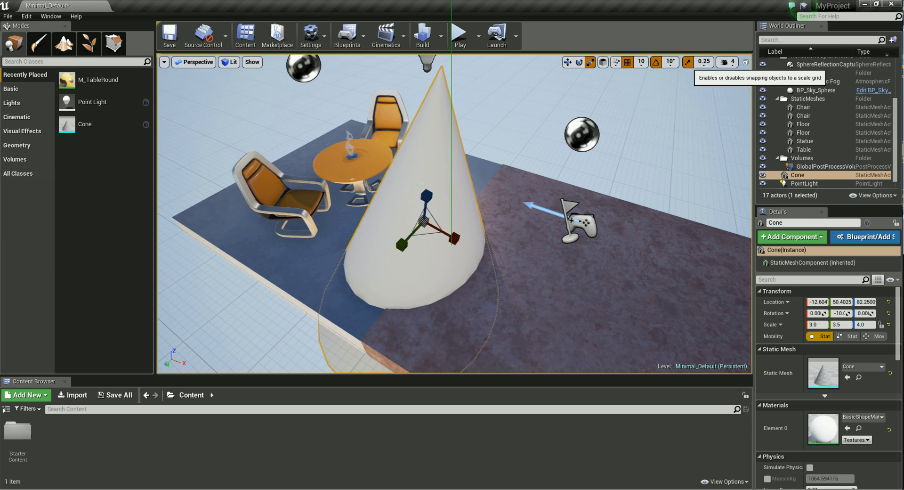
{"action": "left_click", "coordinate": [688, 61]}
{"action": "left_click", "coordinate": [688, 62]}
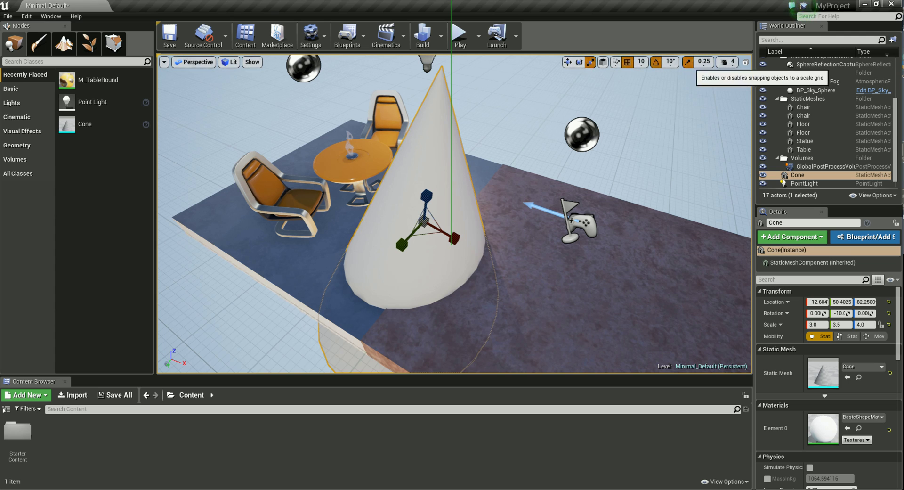
{"action": "left_click", "coordinate": [688, 62]}
{"action": "left_click", "coordinate": [656, 62]}
{"action": "left_click", "coordinate": [628, 62]}
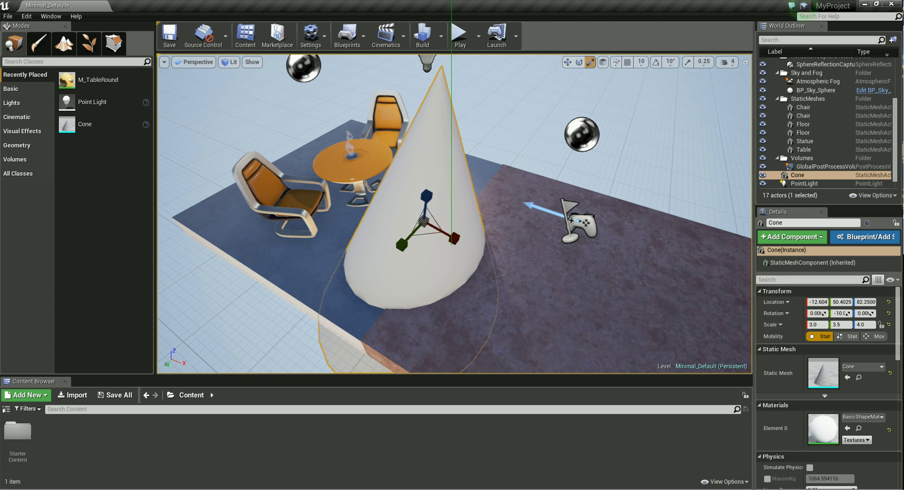
{"action": "mouse_move", "coordinate": [426, 194]}
{"action": "left_mouse_down"}
{"action": "mouse_move", "coordinate": [426, 186]}
{"action": "mouse_move", "coordinate": [426, 236]}
{"action": "mouse_move", "coordinate": [426, 179]}
{"action": "mouse_move", "coordinate": [426, 194]}
{"action": "left_mouse_up"}
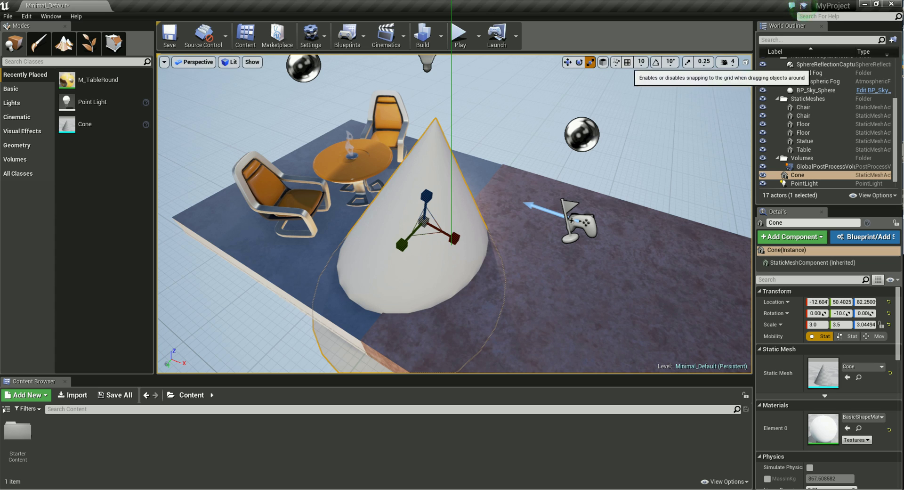
- Turn grid snapping back on and review the position and rotation snap sizes
{"action": "left_click", "coordinate": [627, 62]}
{"action": "left_click", "coordinate": [641, 61]}
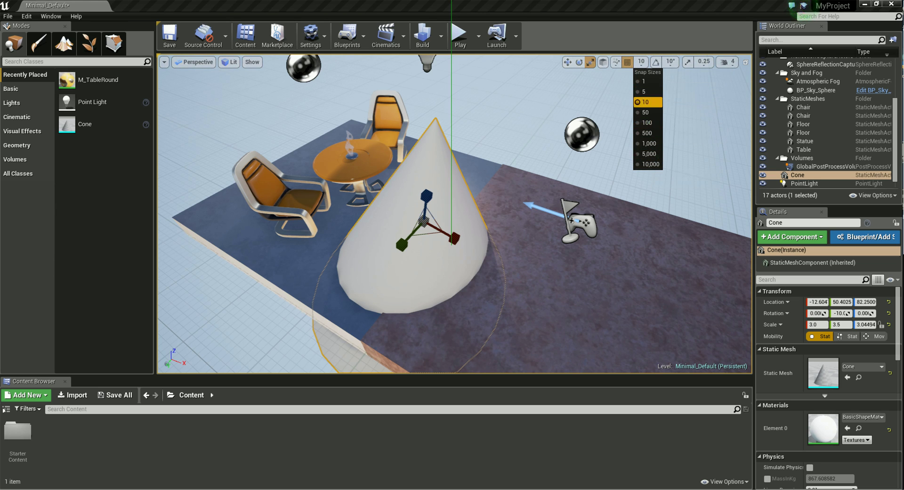
{"action": "left_click", "coordinate": [670, 62]}
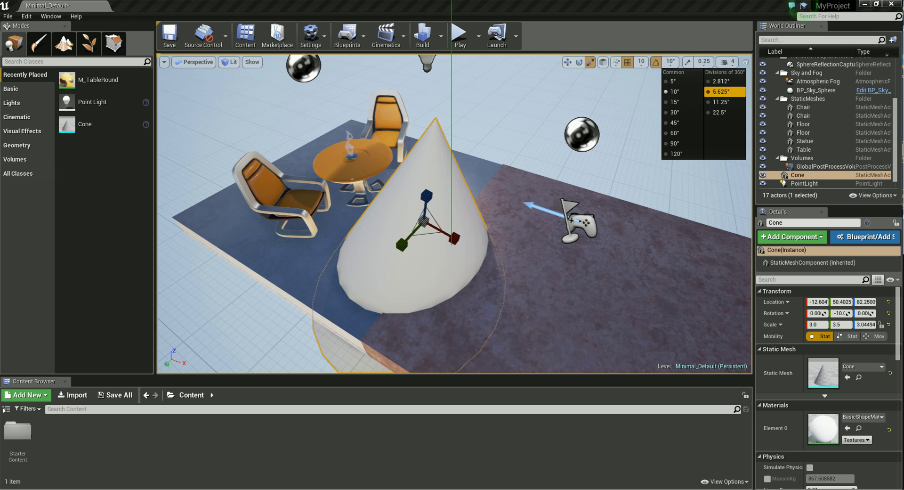
- Enable scale snapping and change the scale snap step from 0.25 to 10
{"action": "left_click", "coordinate": [704, 61]}
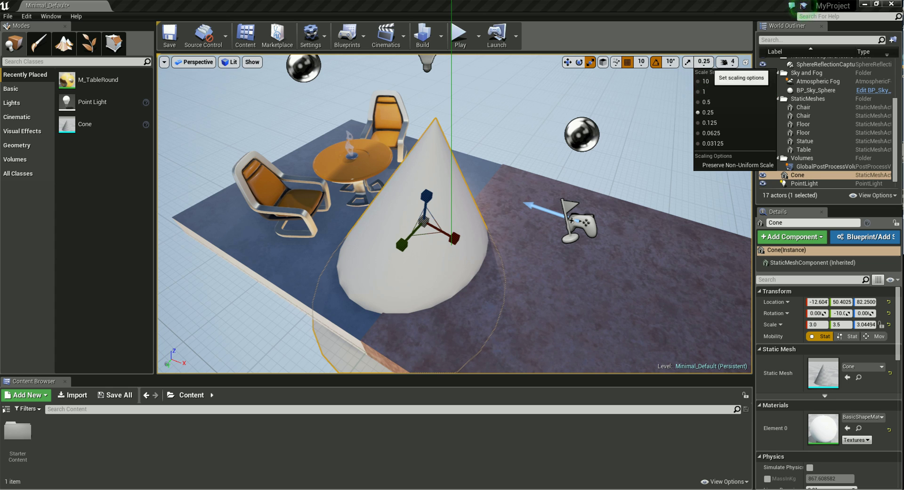
{"action": "left_click", "coordinate": [688, 61]}
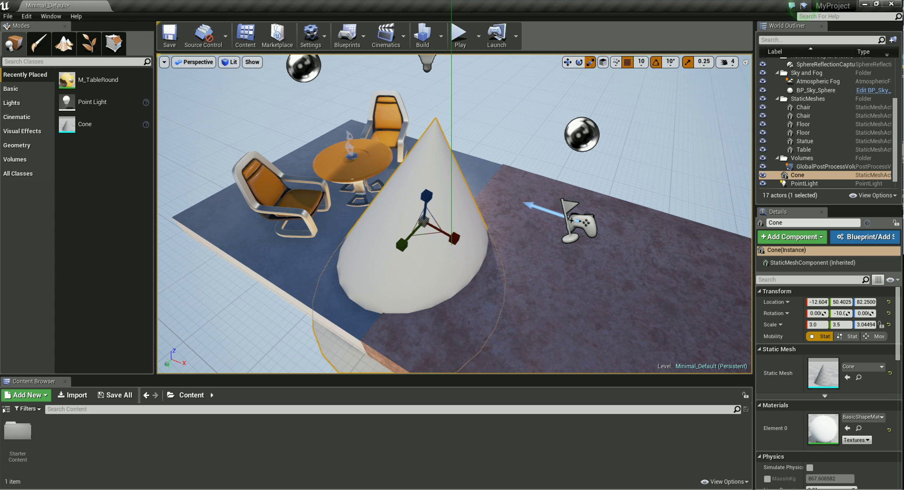
{"action": "left_click", "coordinate": [705, 61]}
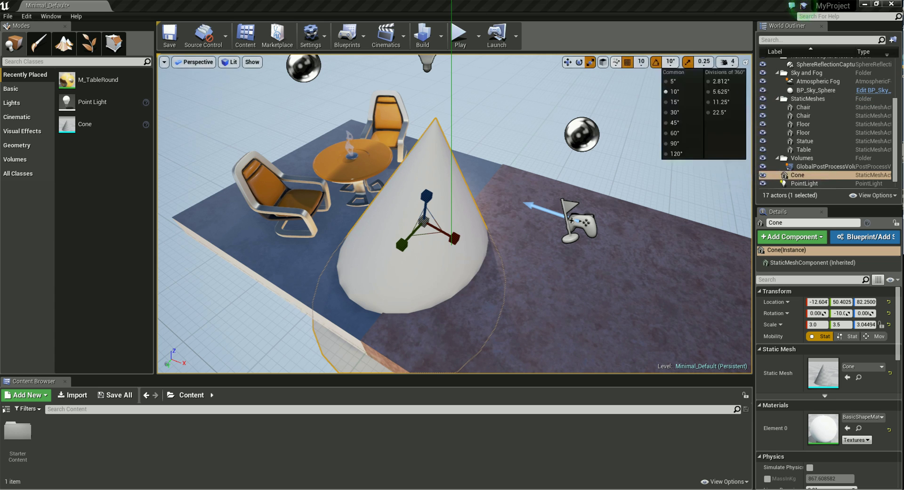
{"action": "left_click", "coordinate": [641, 61]}
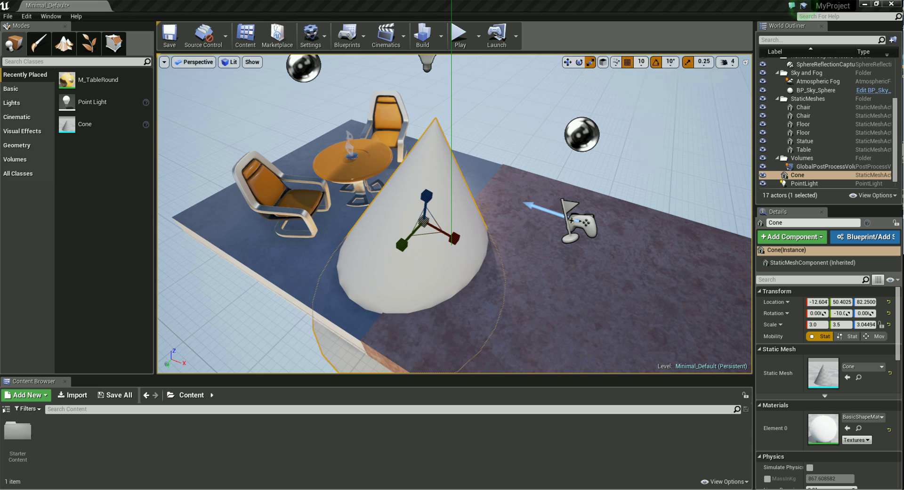
{"action": "left_click", "coordinate": [704, 62]}
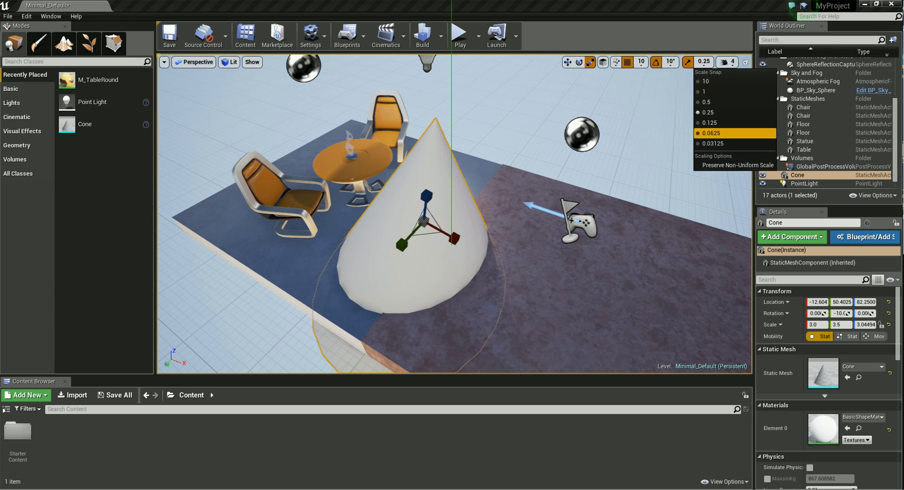
{"action": "left_click", "coordinate": [711, 82]}
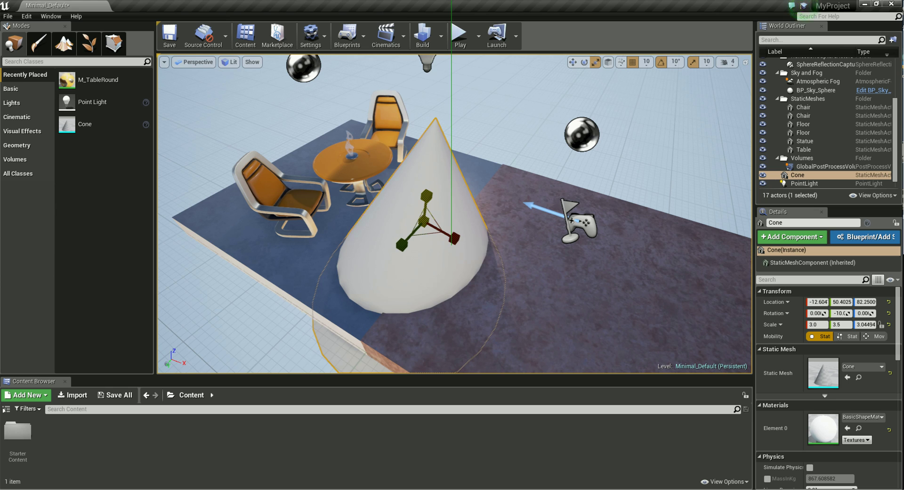
- Snap the cone's Z scale up to 10, then down to 0.0, flattening it into a disc
{"action": "left_click_drag", "start_coordinate": [427, 195], "coordinate": [426, 170]}
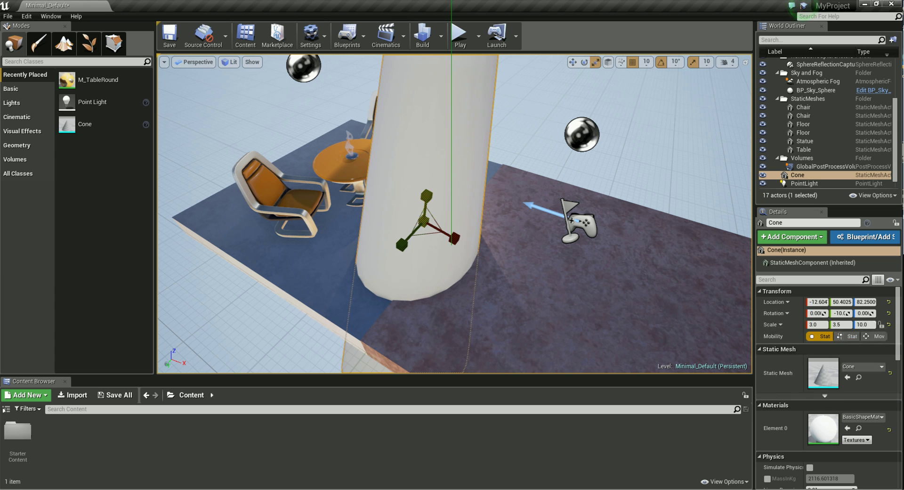
{"action": "left_click_drag", "start_coordinate": [426, 195], "coordinate": [426, 212]}
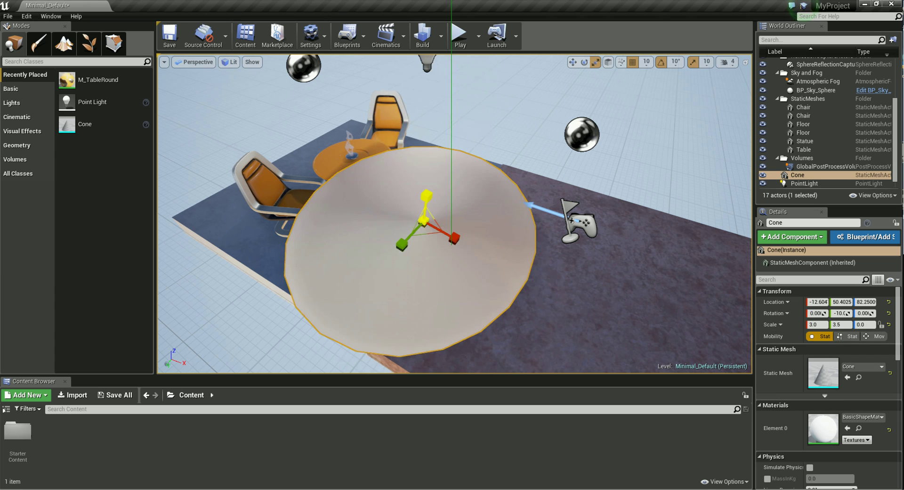
{"action": "scroll", "coordinate": [452, 214], "scroll_direction": "down", "scroll_amount": 5}
{"action": "scroll", "coordinate": [452, 214], "scroll_direction": "up", "scroll_amount": 3}
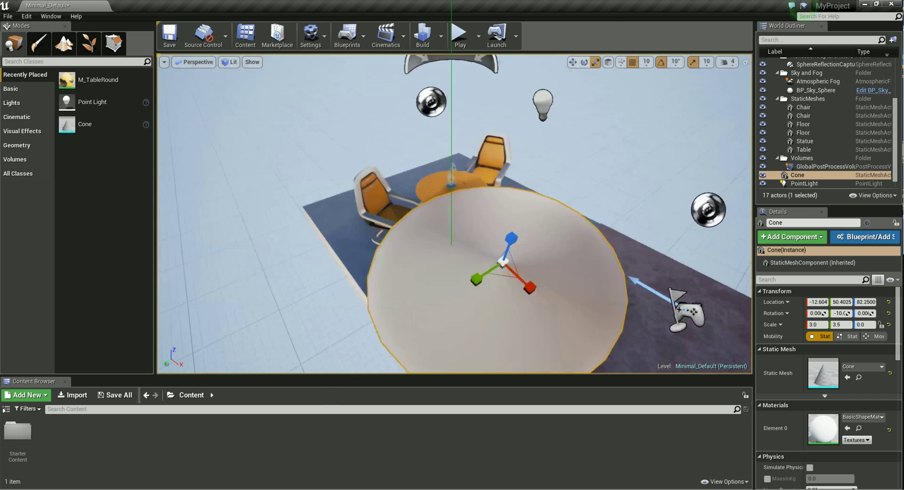
{"action": "scroll", "coordinate": [451, 213], "scroll_direction": "up", "scroll_amount": 3}
{"action": "scroll", "coordinate": [451, 213], "scroll_direction": "up", "scroll_amount": 3}
{"action": "scroll", "coordinate": [452, 214], "scroll_direction": "down", "scroll_amount": 3}
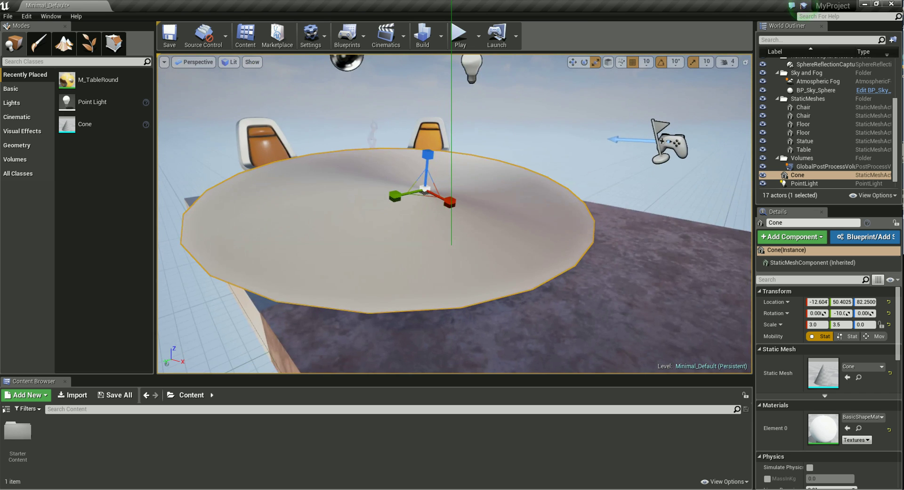
{"action": "mouse_move", "coordinate": [451, 213]}
{"action": "right_mouse_down"}
{"action": "mouse_move", "coordinate": [490, 214]}
{"action": "mouse_move", "coordinate": [451, 226]}
{"action": "mouse_move", "coordinate": [451, 217]}
{"action": "mouse_move", "coordinate": [451, 235]}
{"action": "right_mouse_up"}
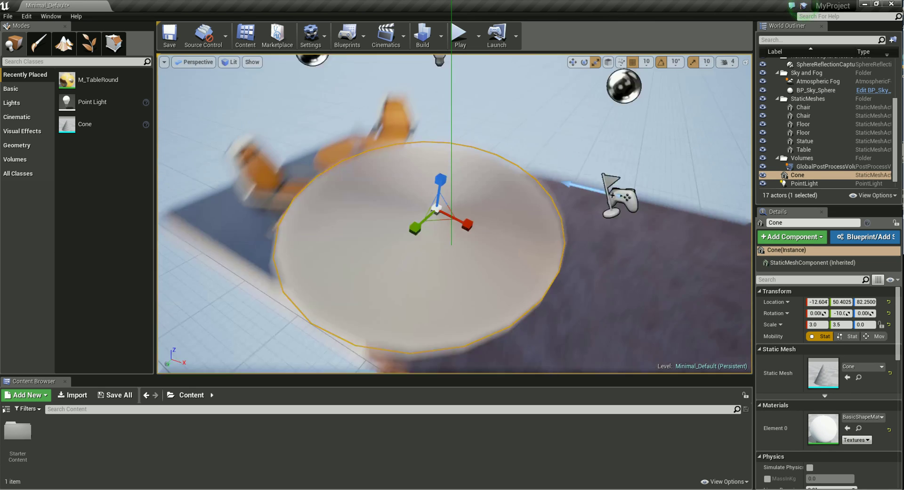